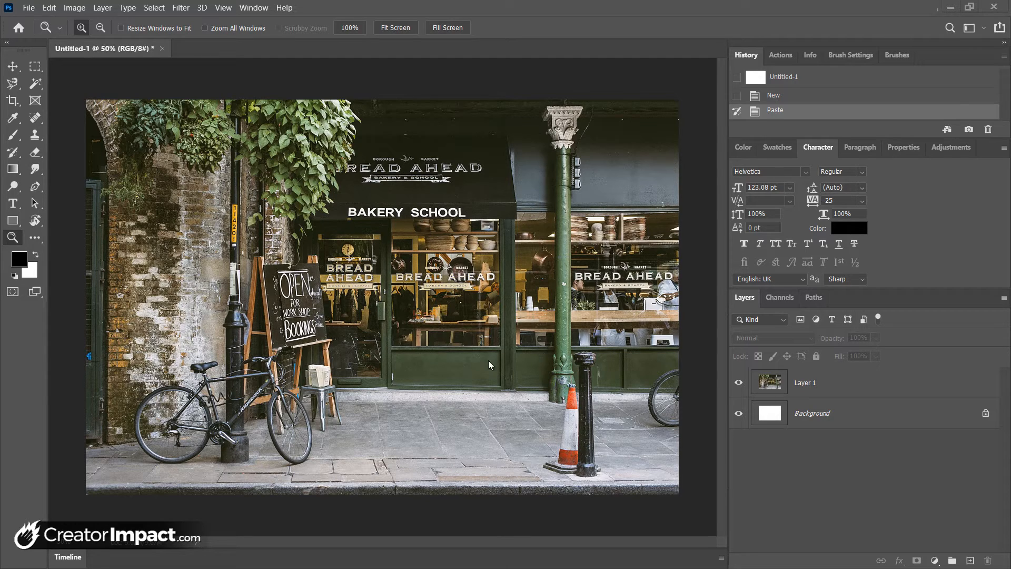
Step: Collapse the character settings to give the layer list more room, and select the photo layer, Layer 1
left_click(814, 385)
left_click(821, 414)
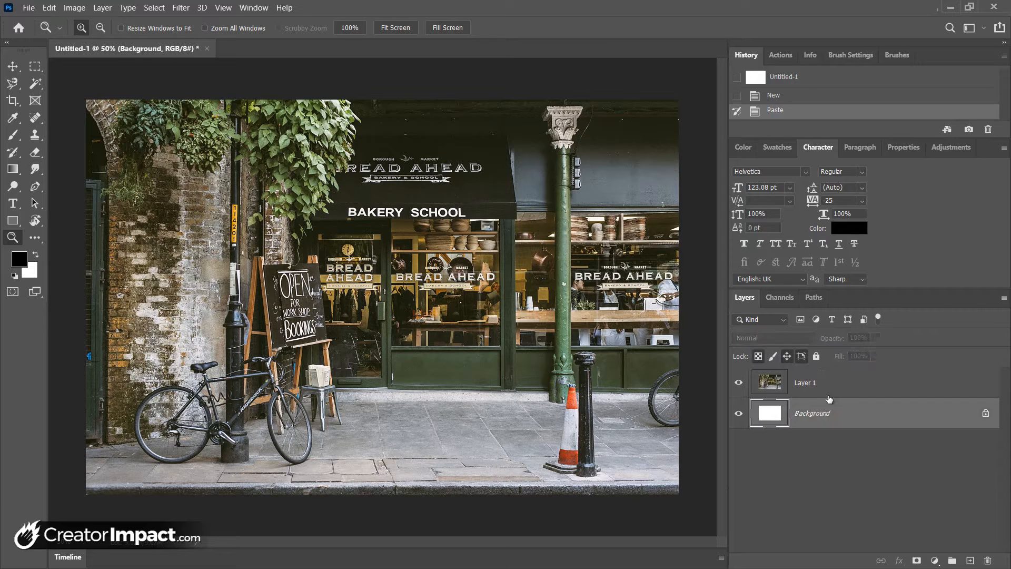
double_click(819, 152)
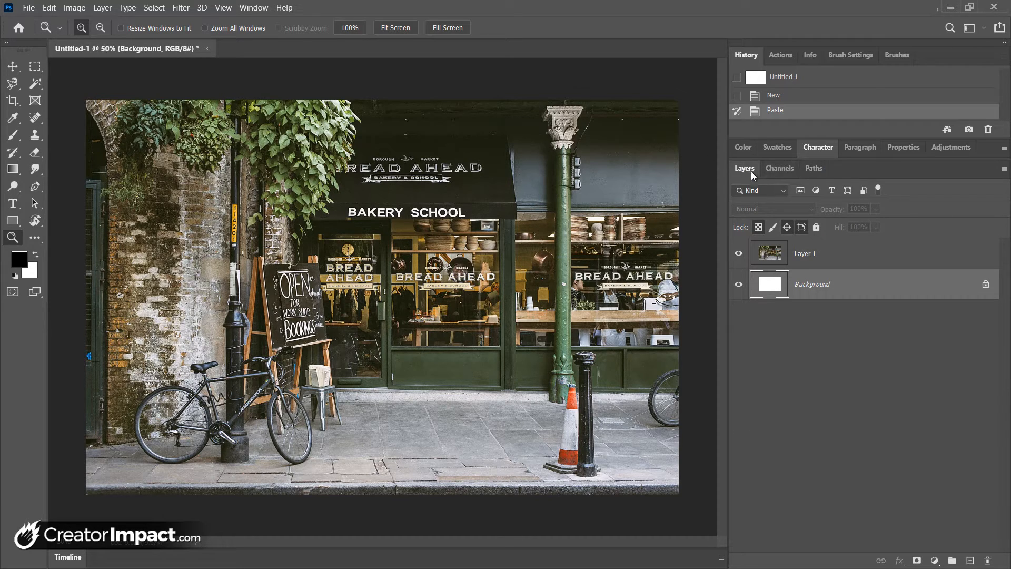
left_click(253, 7)
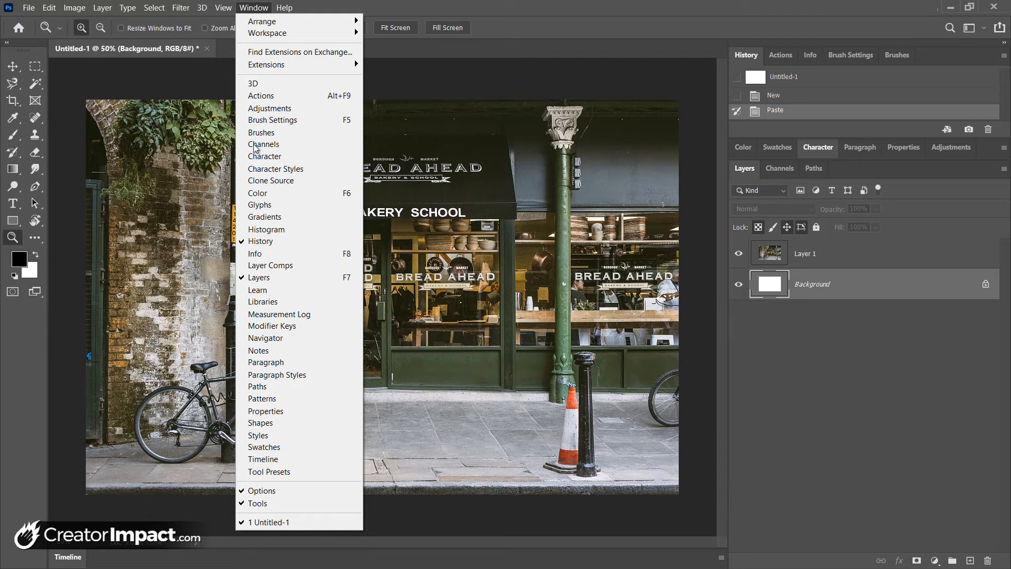
left_click(306, 279)
left_click(811, 257)
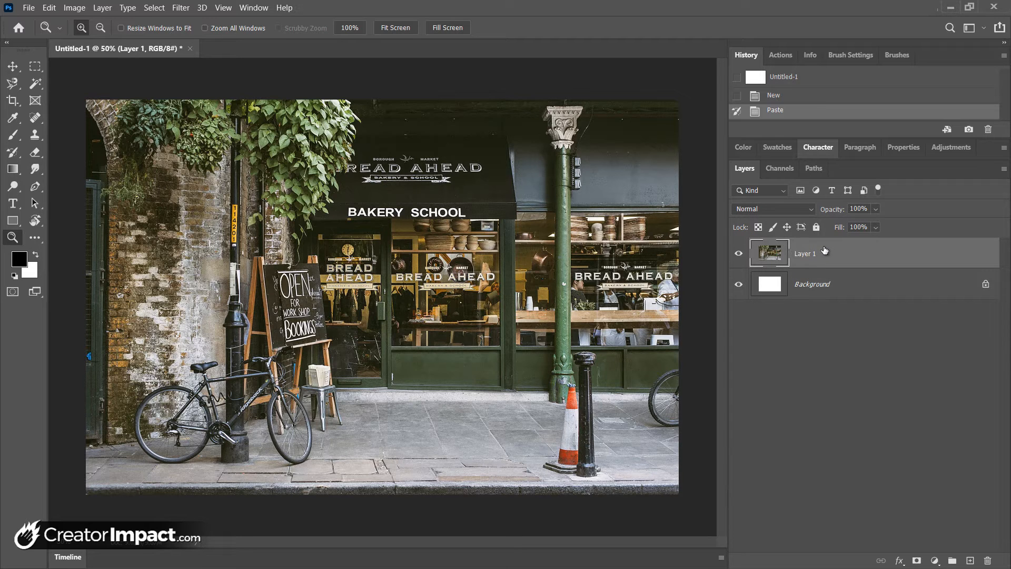
Step: Add a text layer reading TEXT over the green section below the shop window
left_click(449, 349)
key("t")
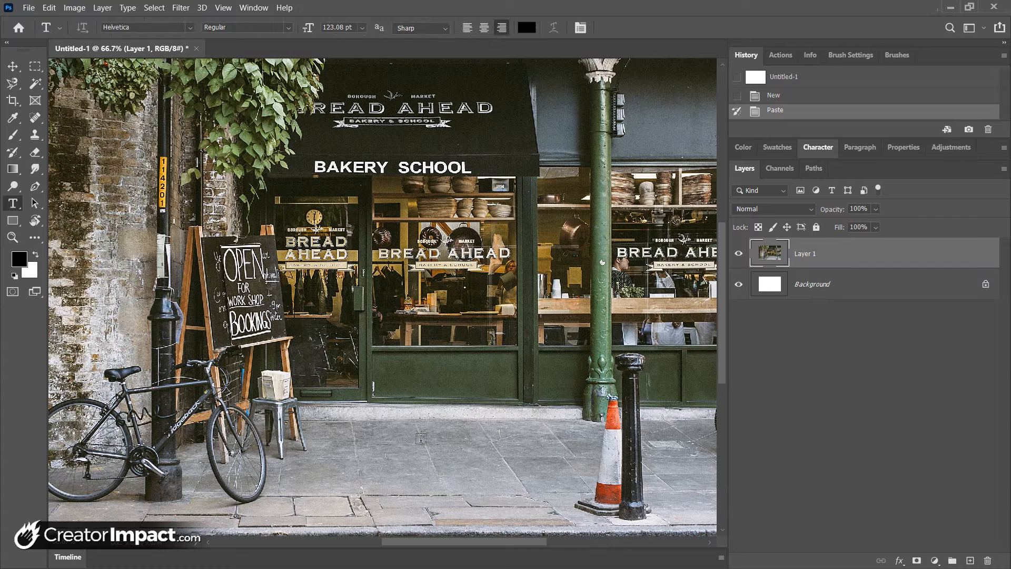
left_click(498, 399)
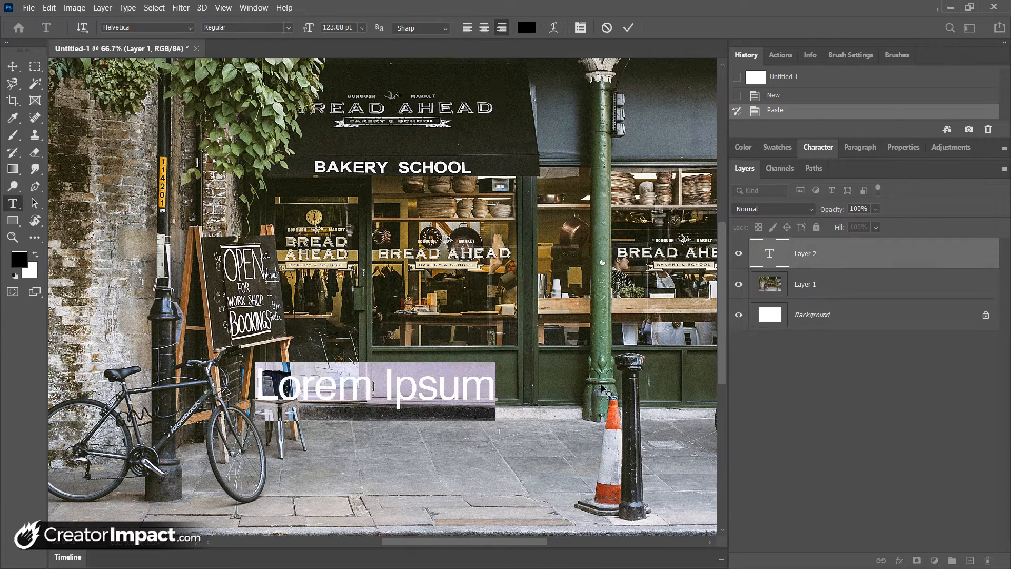
type("TEXT")
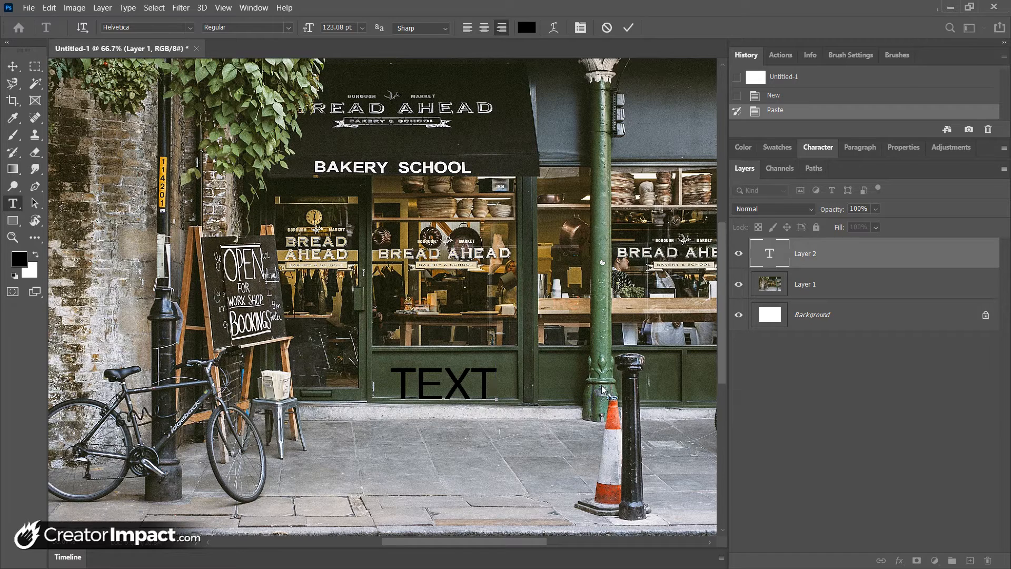
left_click(604, 391)
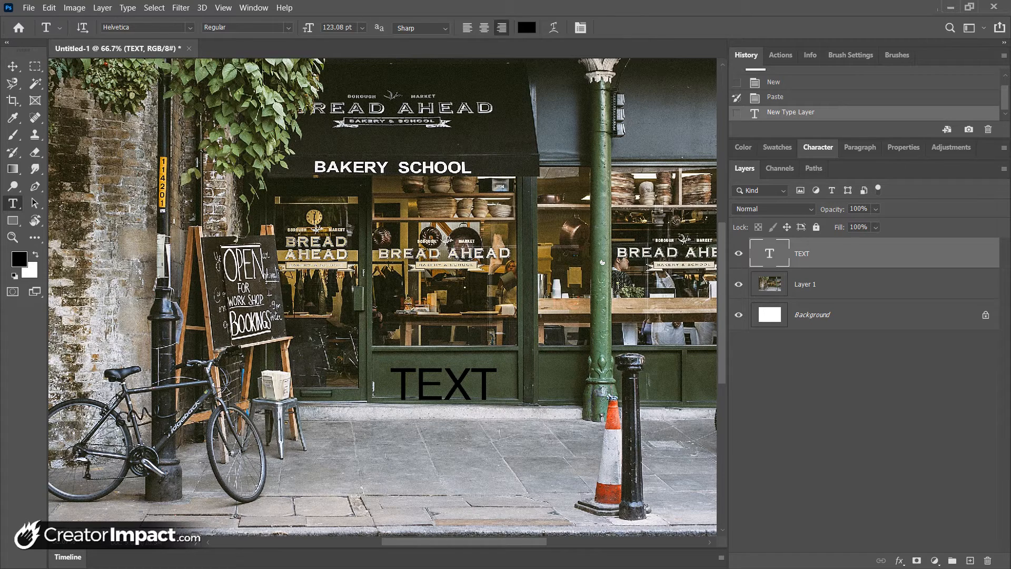
Step: Set the TEXT layer's font style to Compressed and its colour to white (ffffff)
left_click(288, 27)
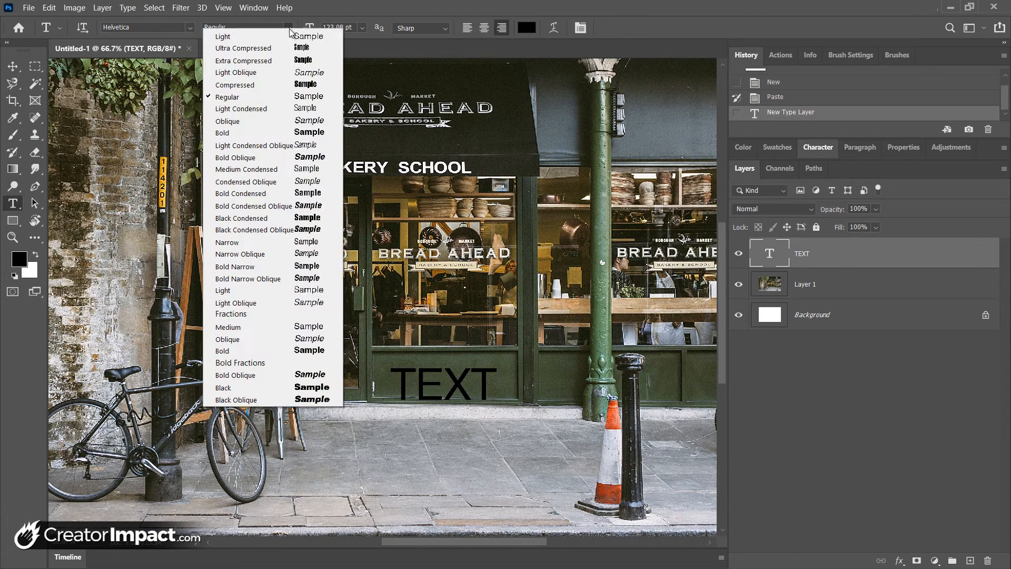
left_click(303, 86)
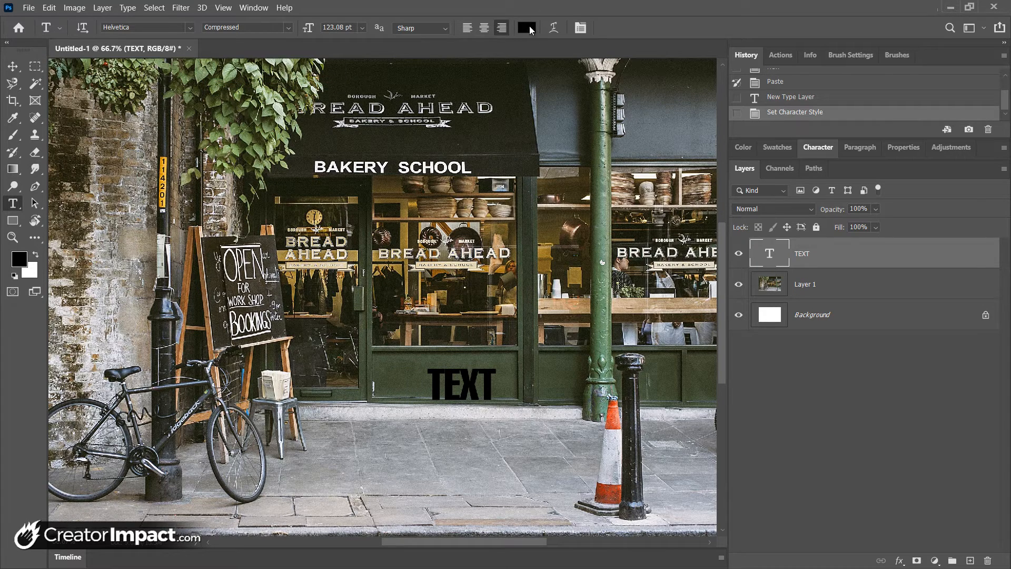
left_click(527, 28)
left_click(662, 341)
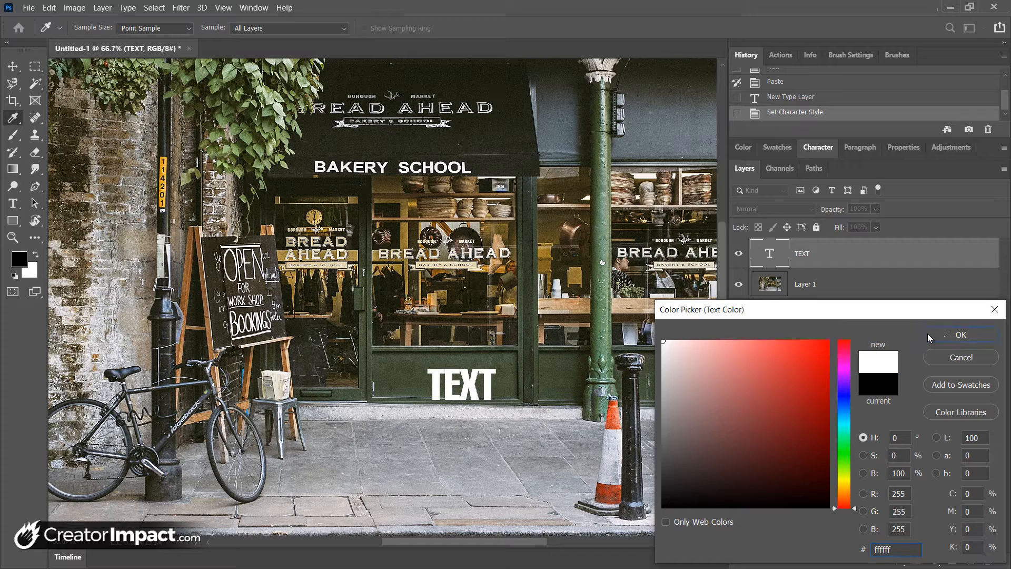
left_click(959, 334)
Step: Enlarge the word TEXT to about 306 pt and move it onto the dark facade beside the bakery awning
key("ctrl+t")
left_click_drag(510, 351, 616, 285)
left_click_drag(570, 349, 666, 124)
key("Return")
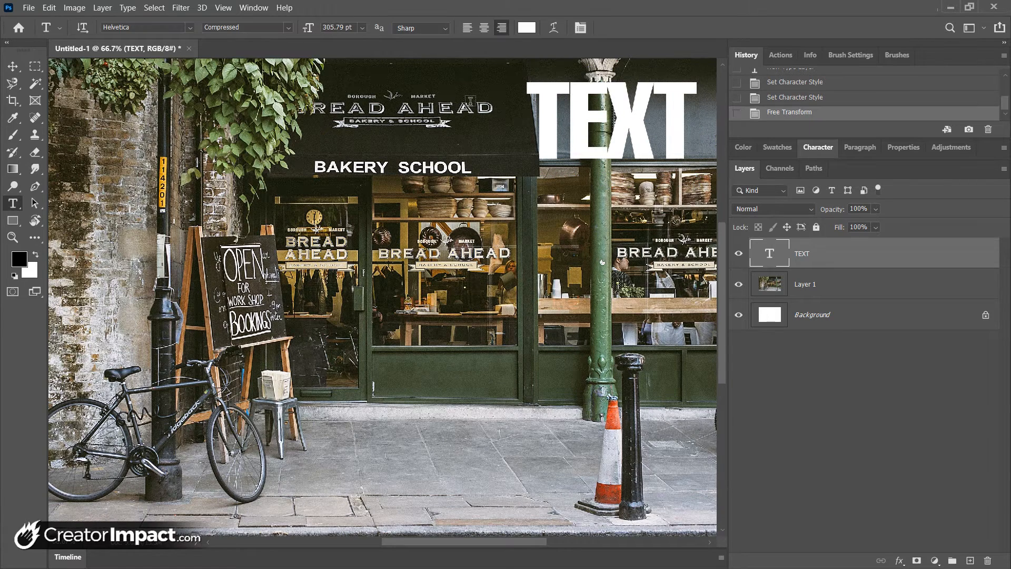
Step: Add a Gradient Map adjustment layer above the TEXT layer
key("z")
left_click(479, 140, "alt")
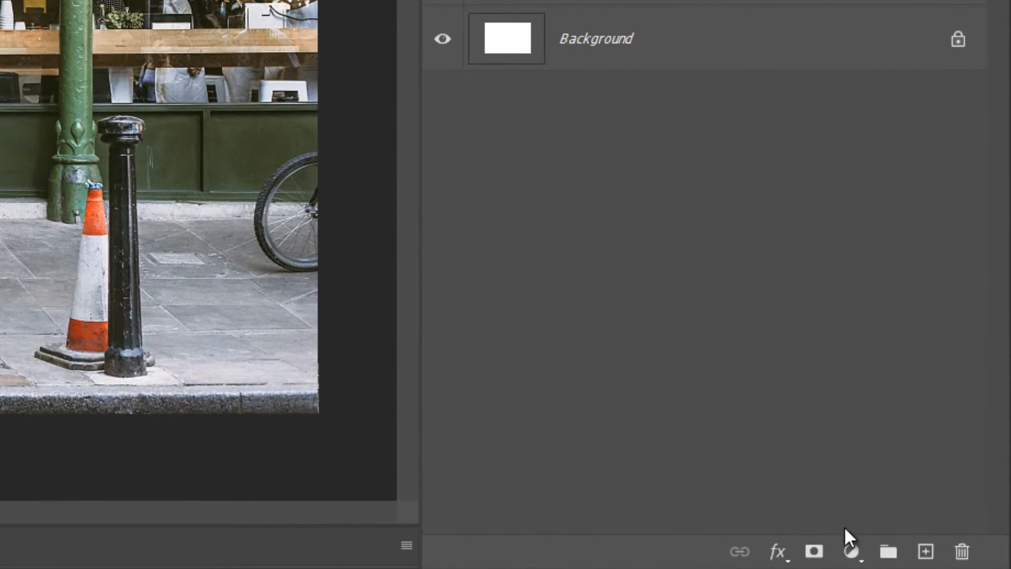
left_click(853, 556)
left_click(853, 553)
left_click(859, 561)
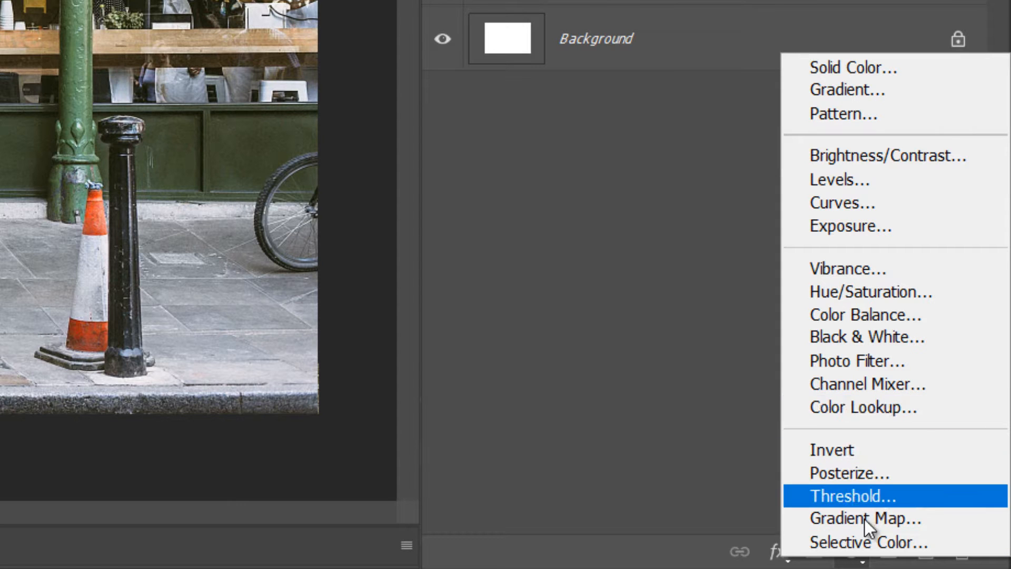
left_click(900, 518)
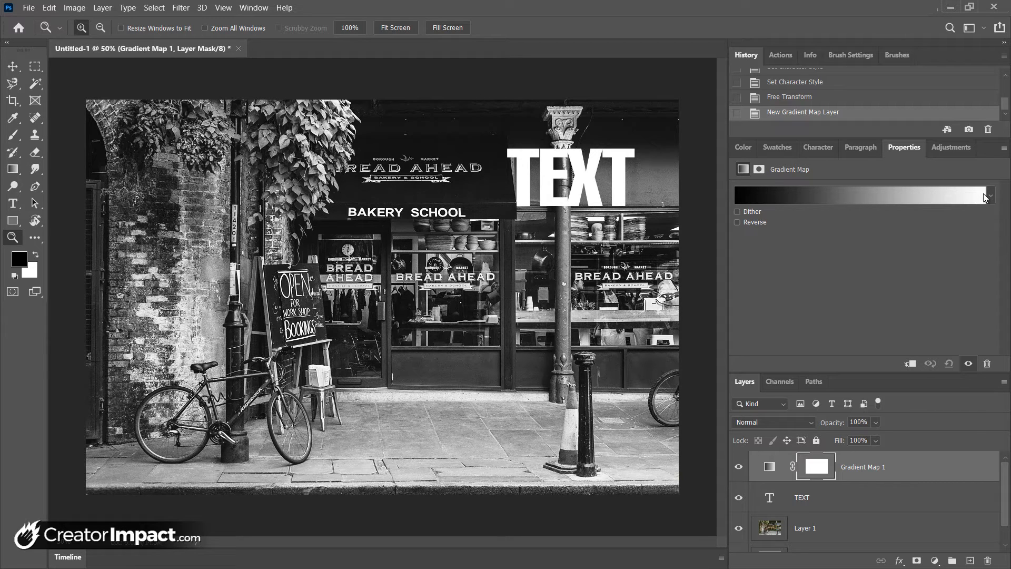
Step: Open the gradient map's gradient for editing and apply the Orange_10 preset from the Oranges group
left_click(877, 198)
left_click_drag(713, 184, 776, 108)
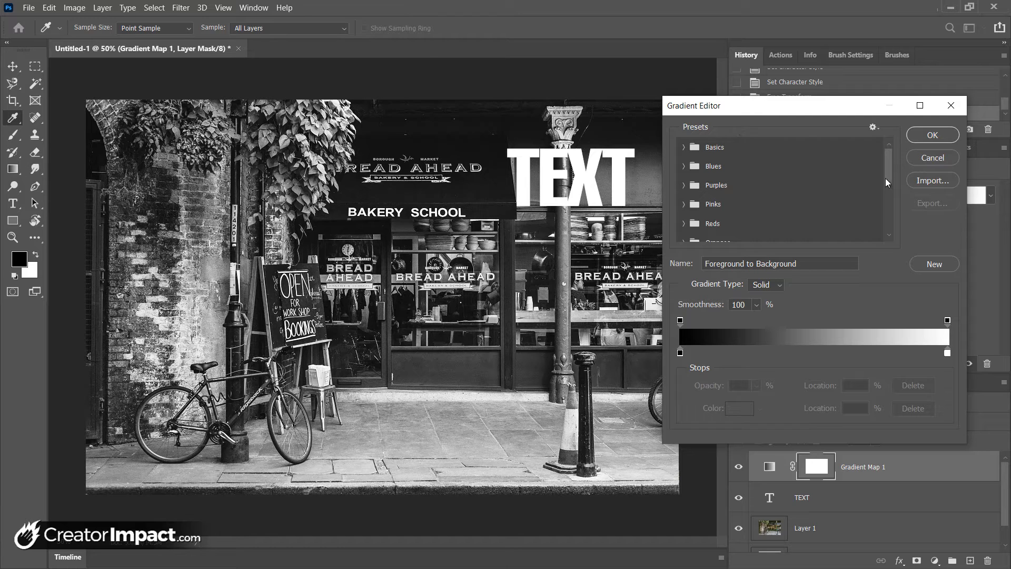
left_click_drag(887, 179, 885, 201)
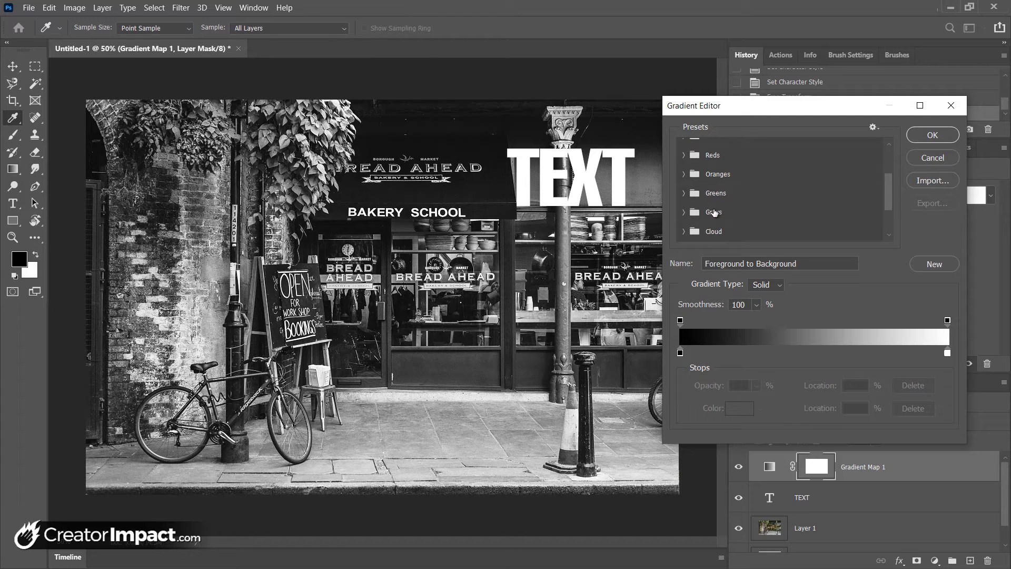
left_click(684, 175)
left_click(763, 194)
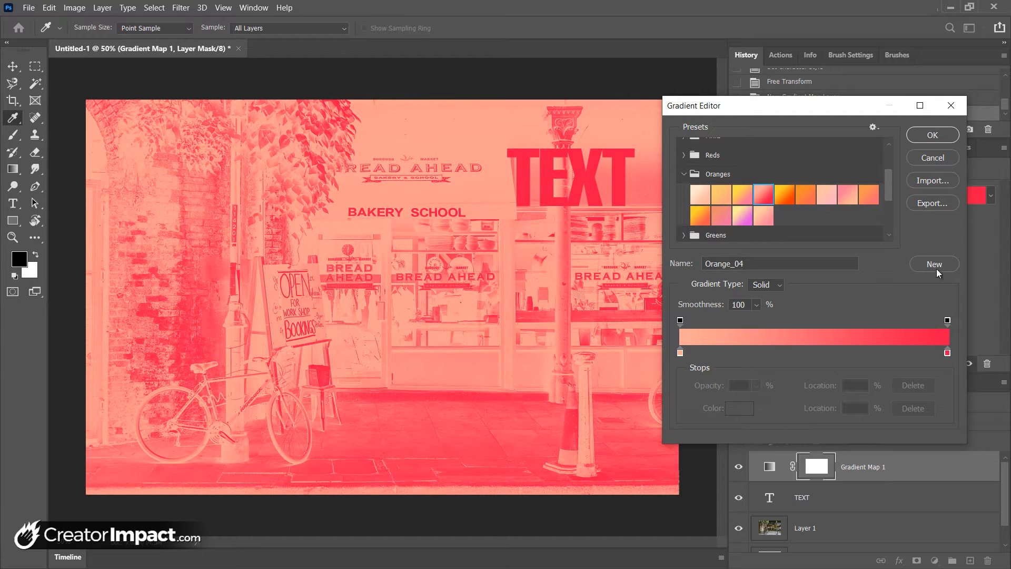
left_click(702, 219)
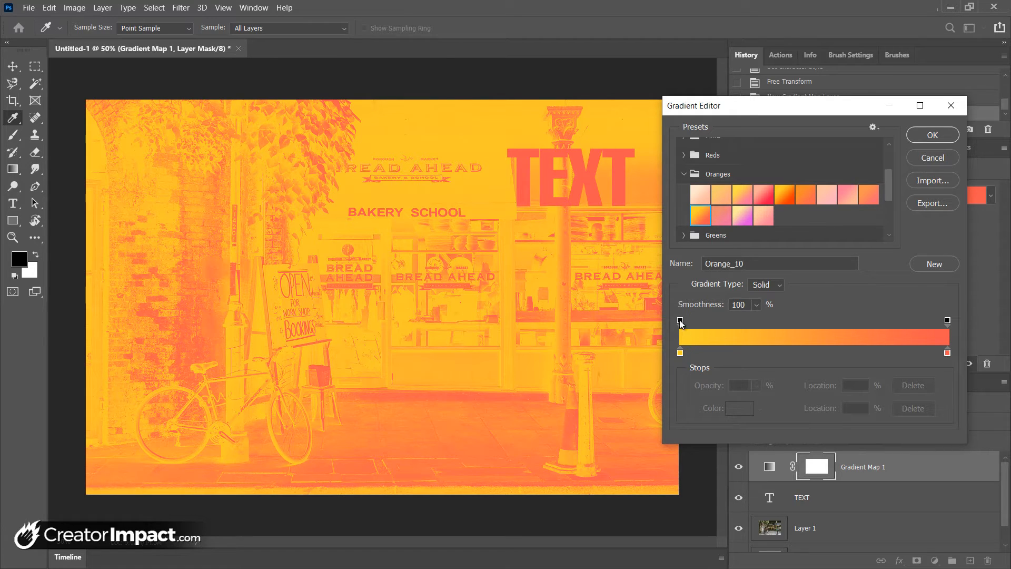
Step: Recolour the gradient's colour stop at location 0% to a very dark navy blue
left_click(680, 353)
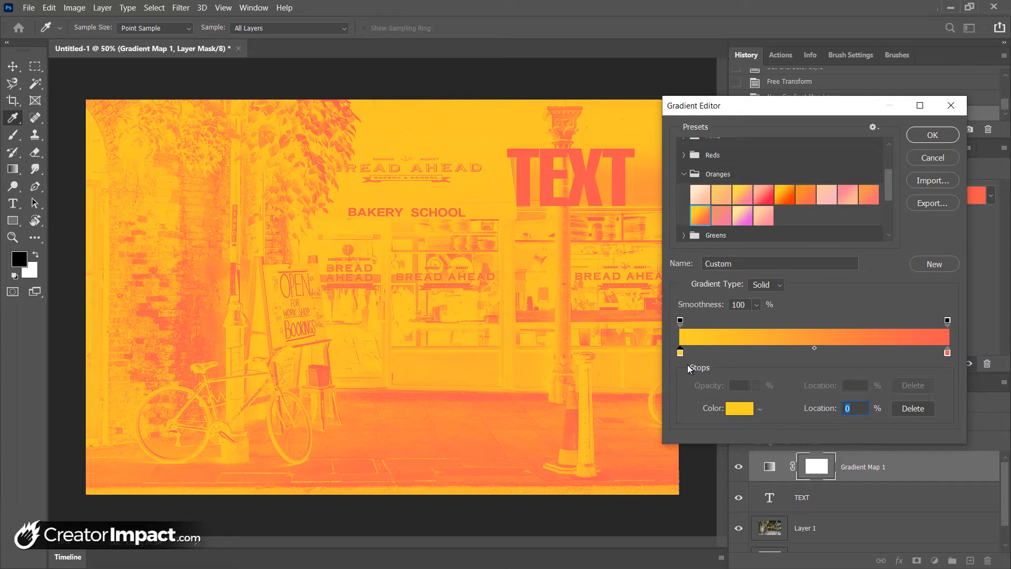
left_click(740, 409)
left_click(844, 395)
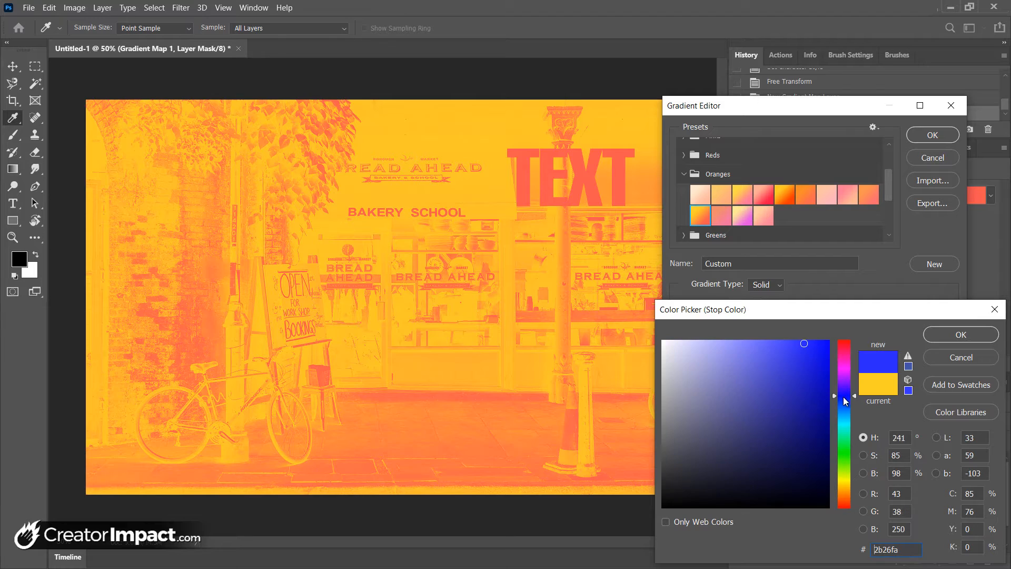
left_click(793, 450)
mouse_move(794, 450)
left_mouse_down()
mouse_move(834, 463)
mouse_move(819, 479)
mouse_move(828, 495)
mouse_move(830, 452)
mouse_move(813, 475)
mouse_move(820, 466)
left_mouse_up()
left_click(974, 331)
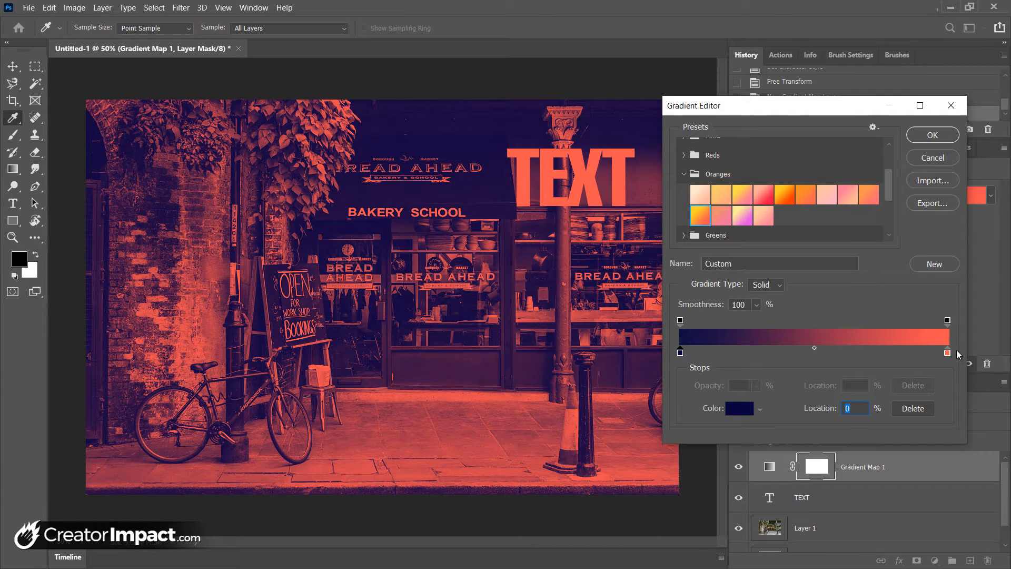
Step: Recolour the gradient's colour stop at location 100% to a saturated orange, ff6c00
left_click_drag(740, 106, 761, 116)
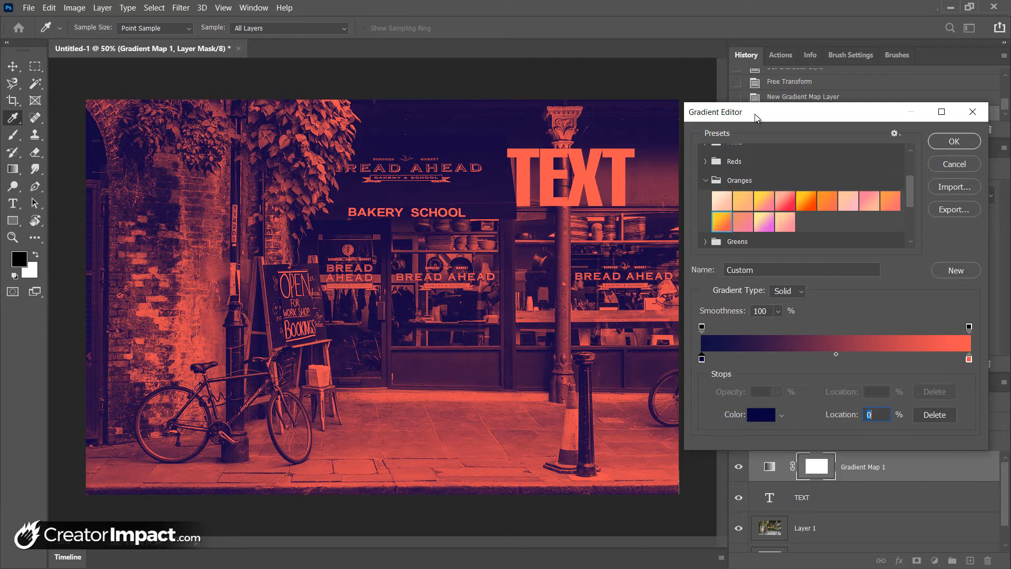
left_click(969, 359)
left_click(761, 414)
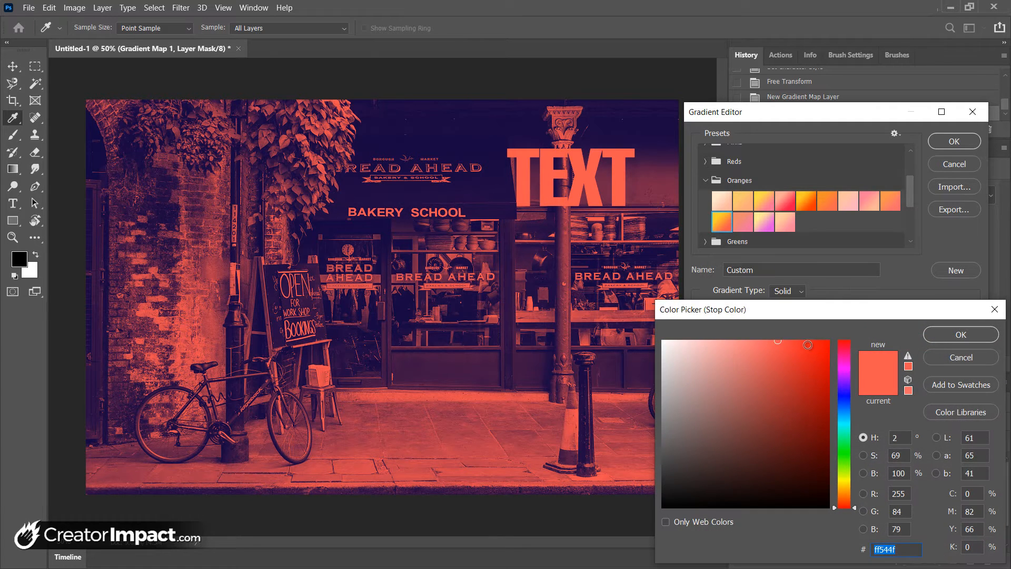
left_click_drag(808, 345, 862, 320)
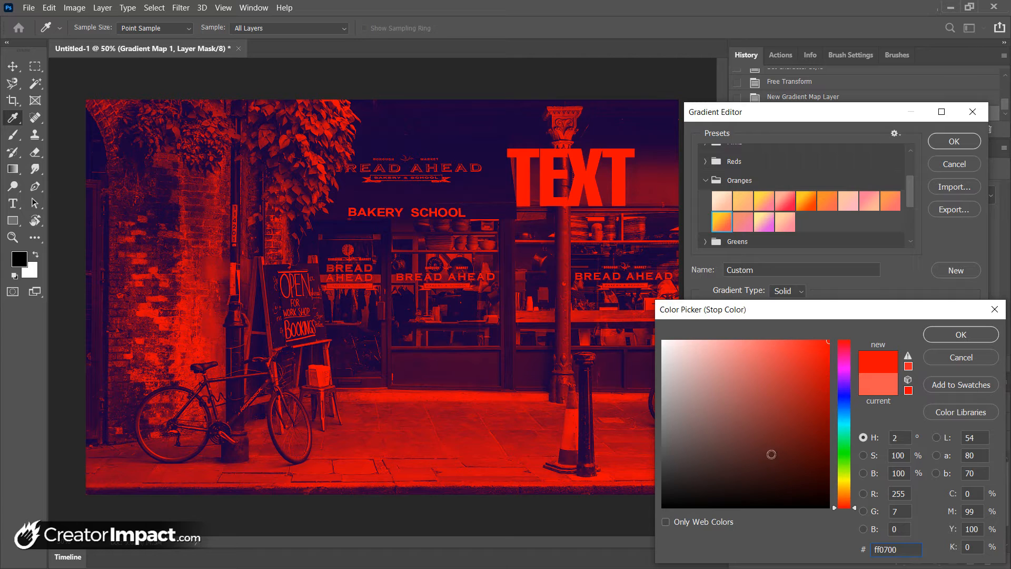
left_click(846, 398)
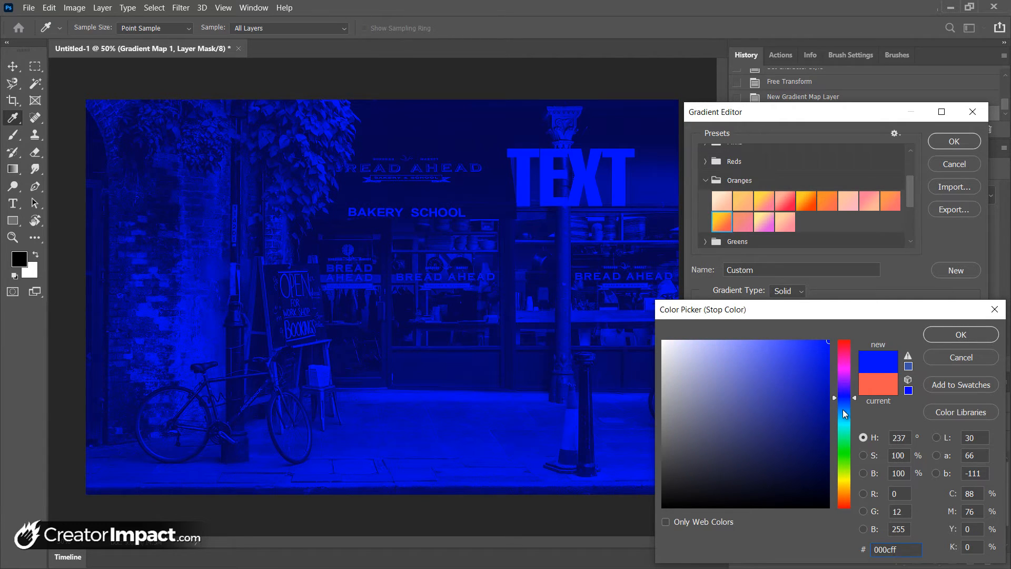
left_click(842, 410)
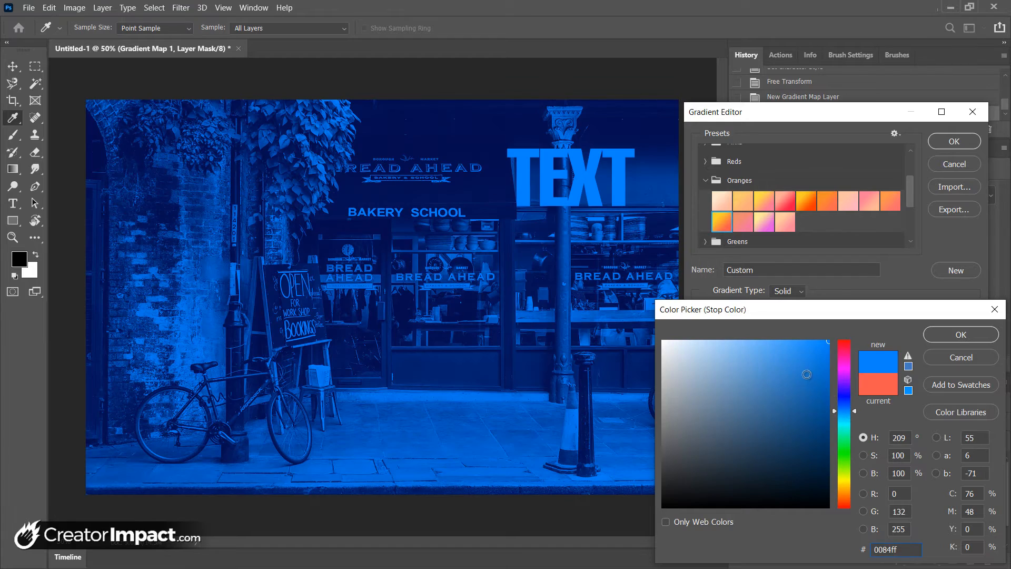
left_click(843, 416)
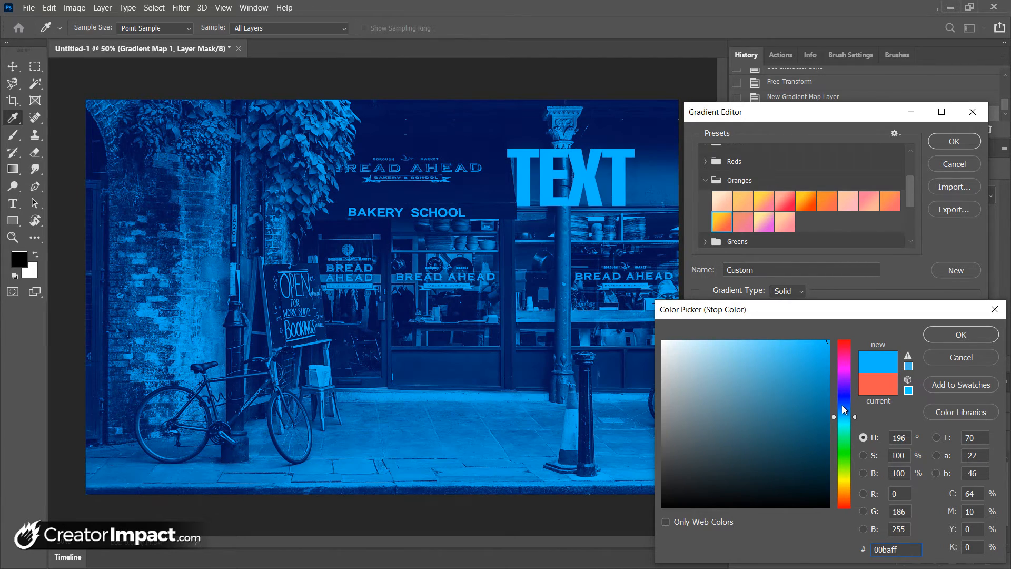
mouse_move(849, 506)
left_mouse_down()
mouse_move(849, 484)
mouse_move(848, 497)
left_mouse_up()
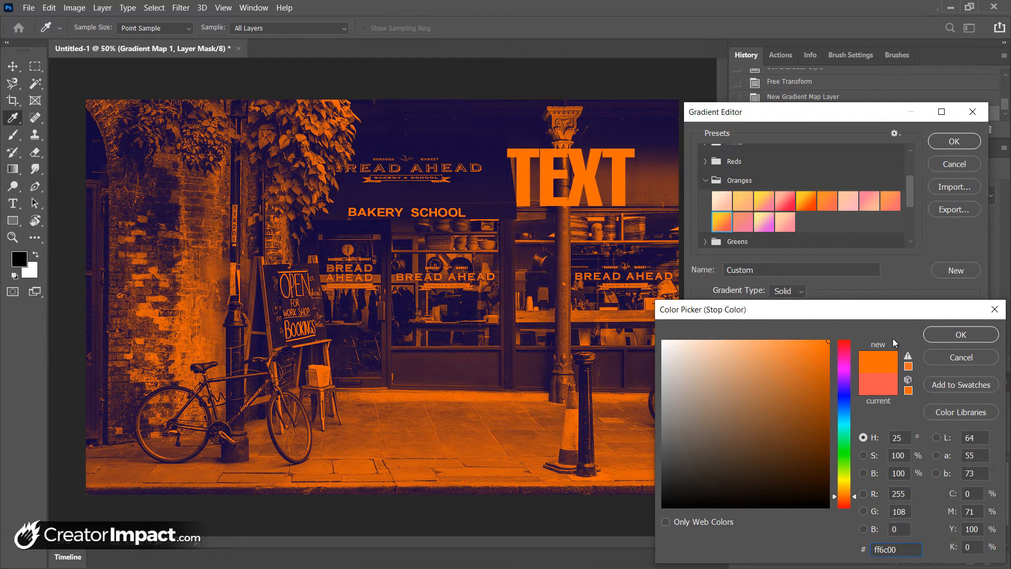
left_click(974, 338)
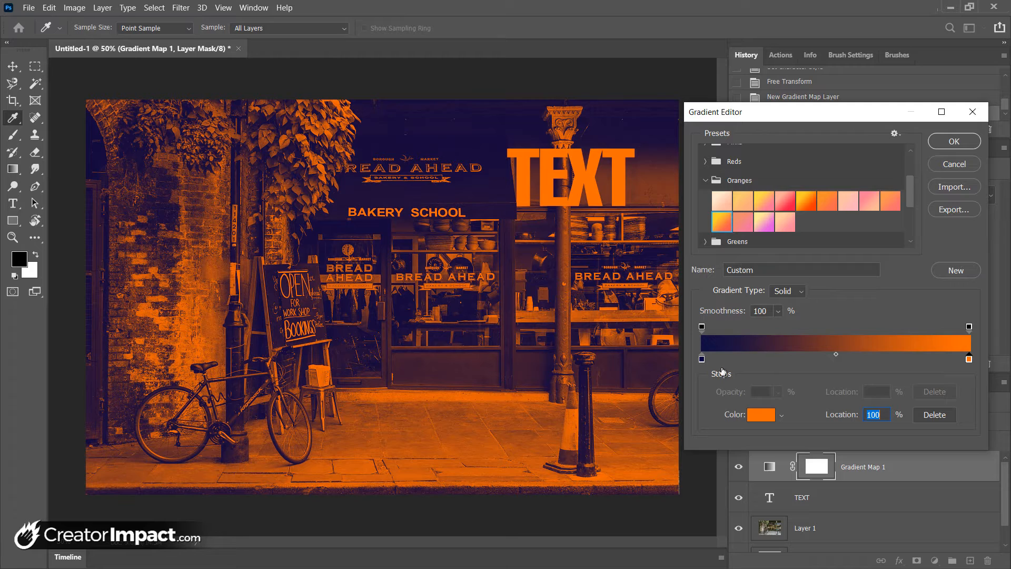
Step: Add a colour stop at location 32% of the gradient and recolour it to dark green, 104434
left_click(788, 360)
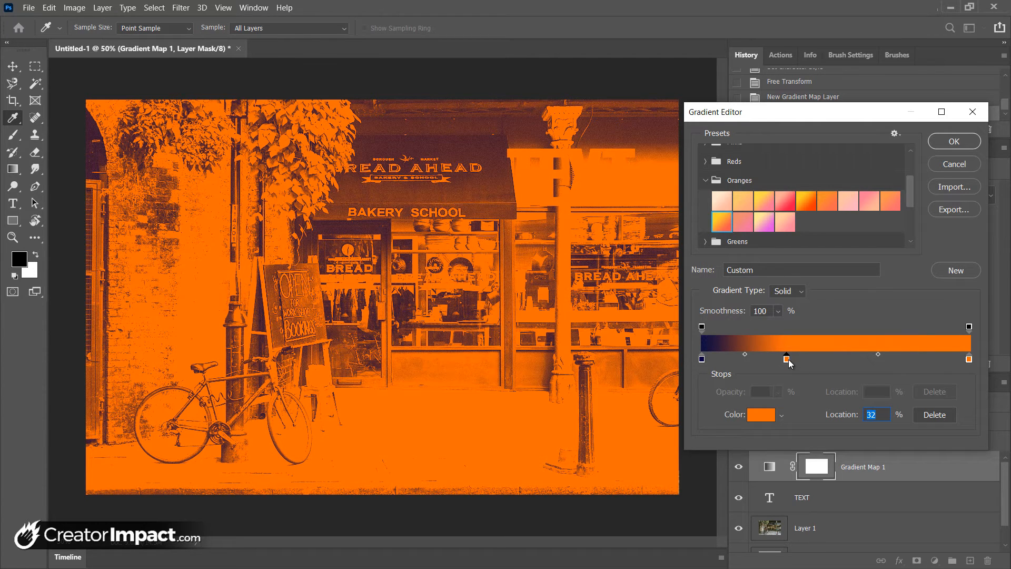
left_click(770, 415)
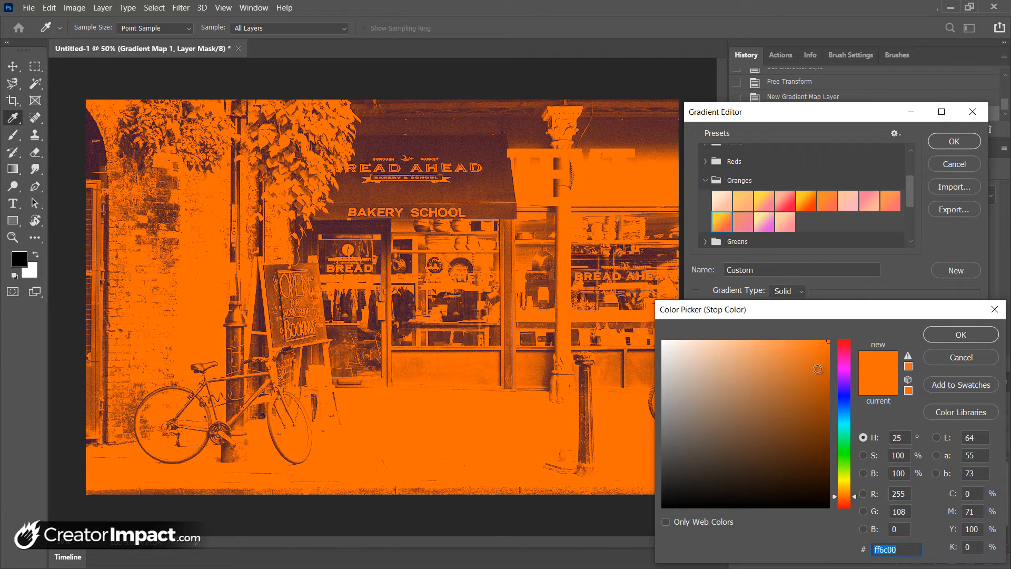
left_click_drag(817, 368, 824, 466)
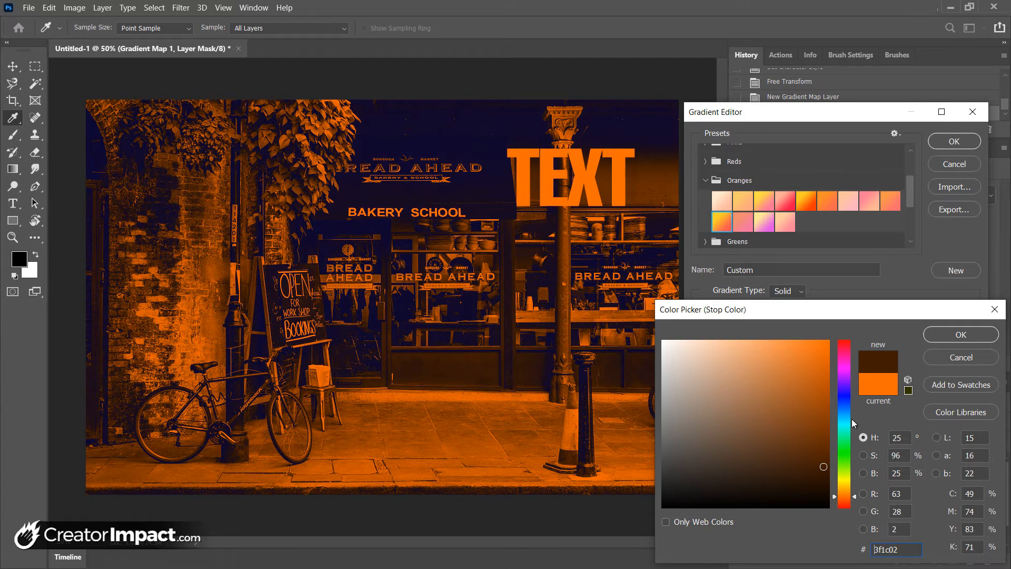
left_click(845, 392)
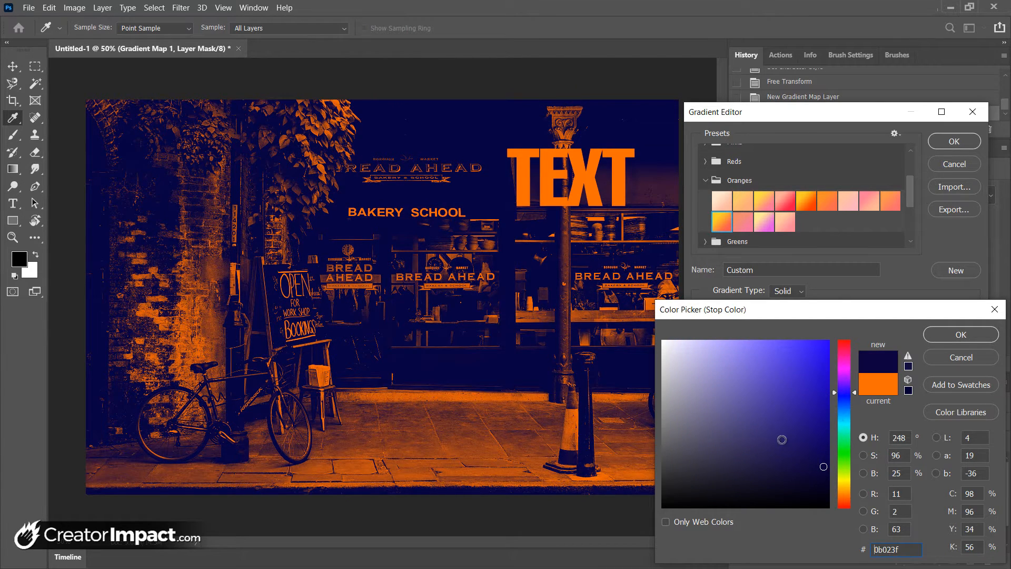
left_click(782, 439)
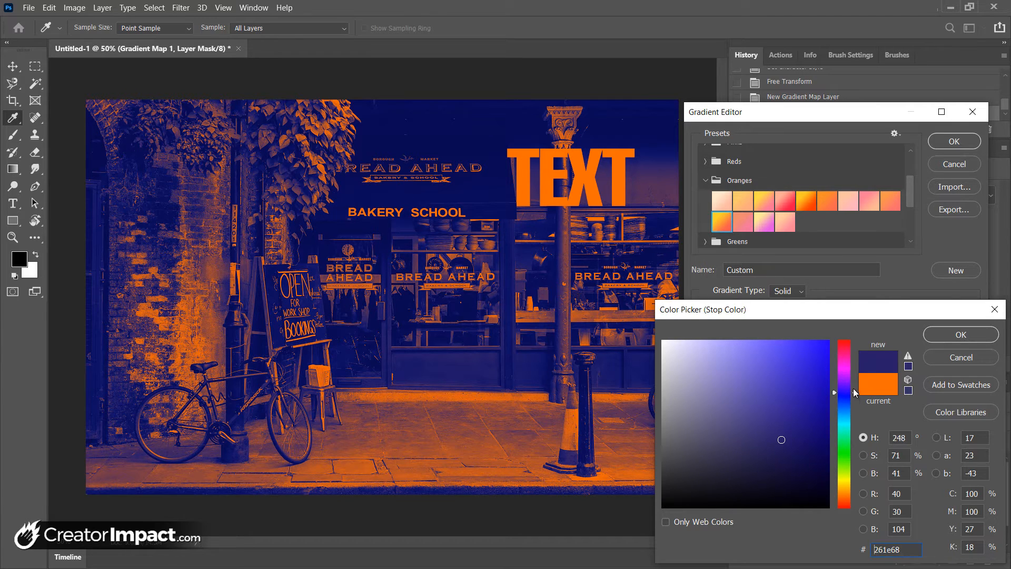
left_click_drag(854, 392, 854, 454)
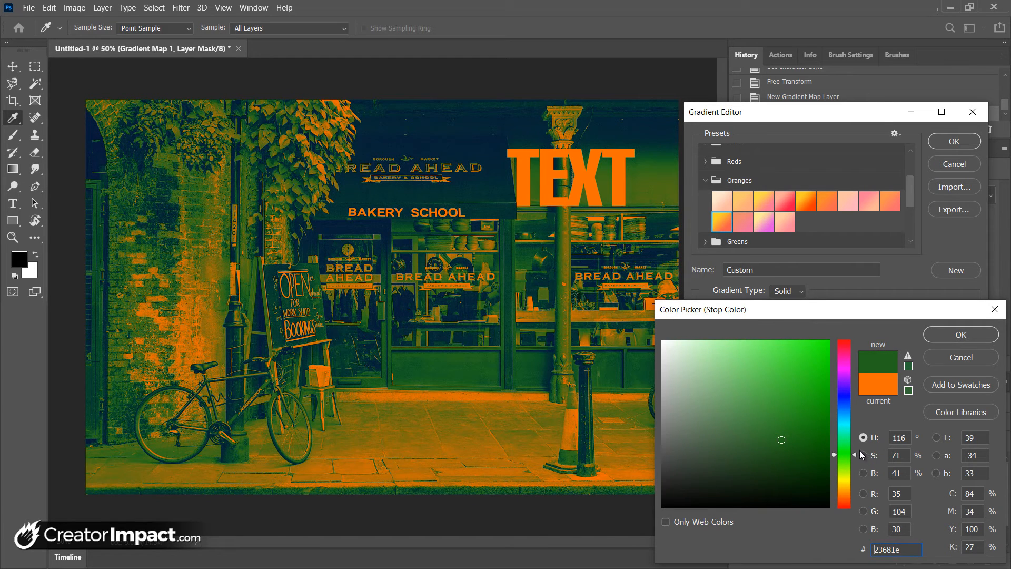
left_click_drag(855, 454, 854, 434)
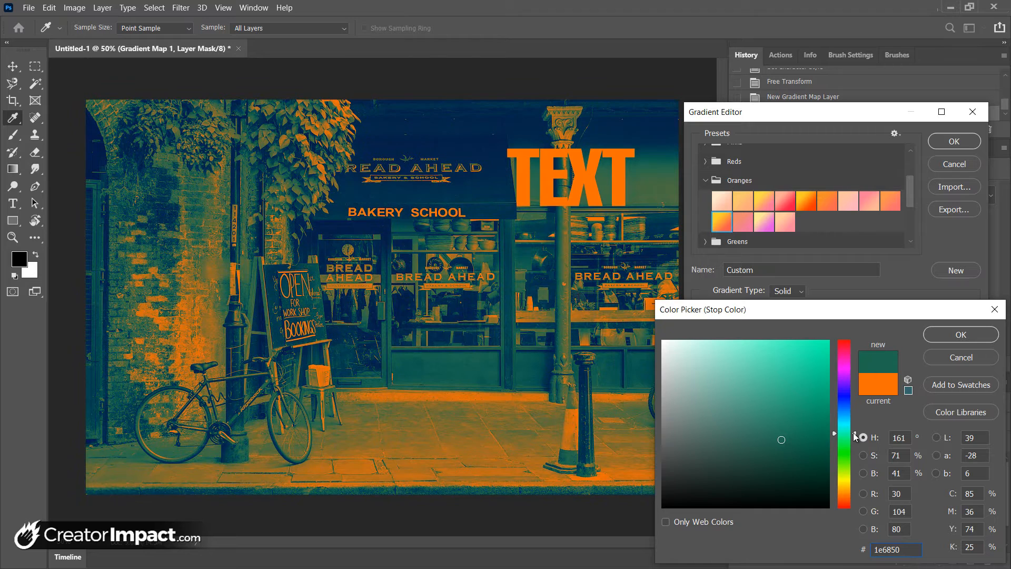
left_click_drag(785, 448, 788, 463)
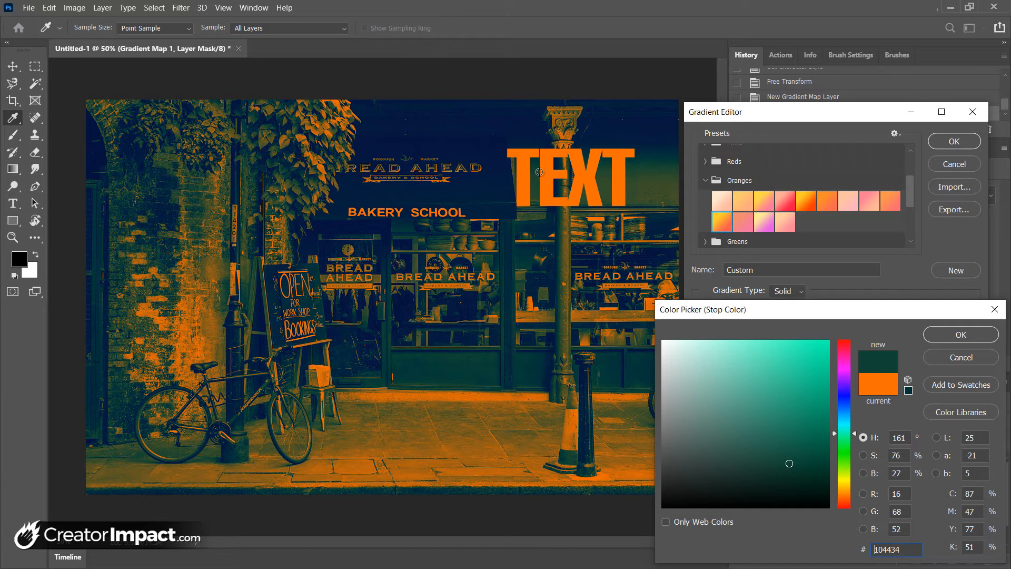
left_click(971, 341)
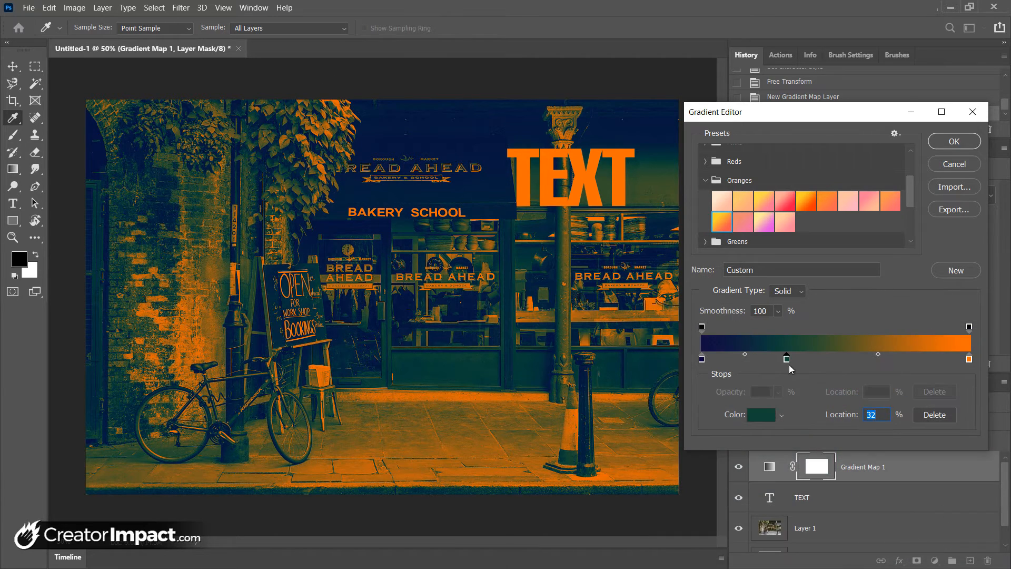
Step: Shift the dark green colour stop slightly towards the gradient's orange end and accept the gradient
mouse_move(790, 357)
left_mouse_down()
mouse_move(763, 357)
mouse_move(825, 357)
mouse_move(801, 363)
left_mouse_up()
left_click(953, 145)
key("z")
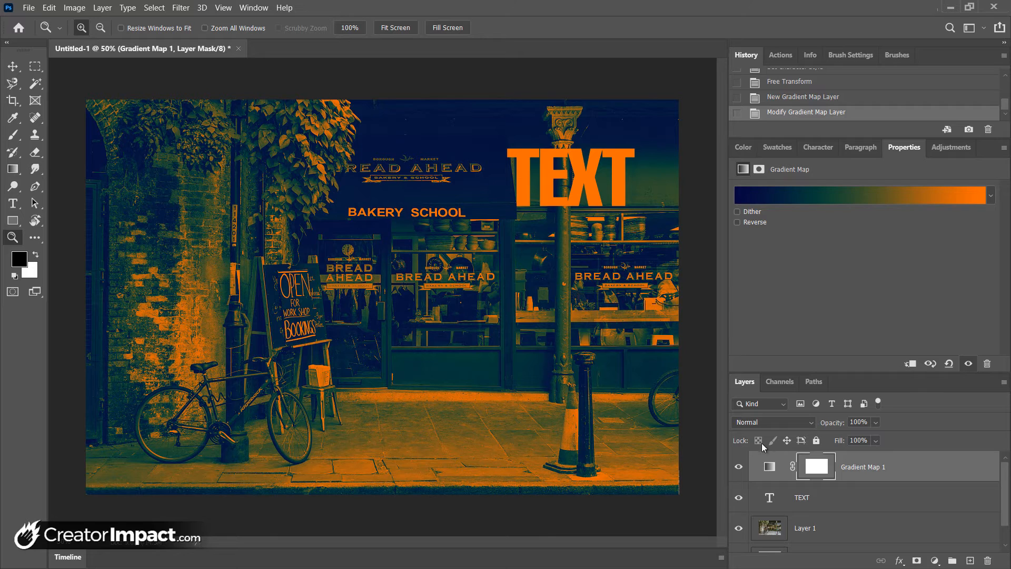
Step: Create a new layer between Layer 1 and the TEXT layer and fill it with black
left_click(886, 506)
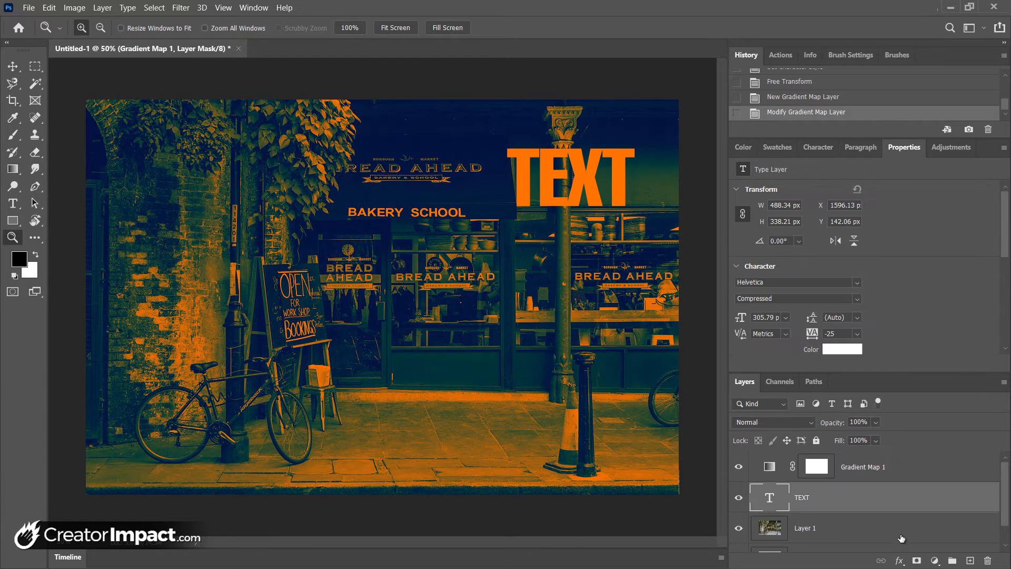
left_click(904, 537)
left_click(970, 560)
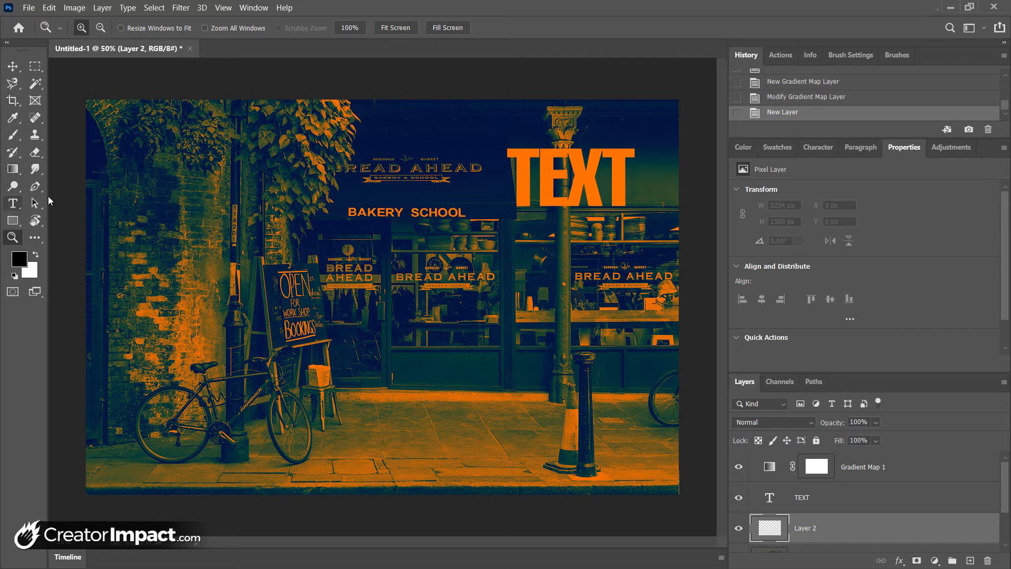
left_click_drag(12, 168, 52, 179)
left_click(359, 249)
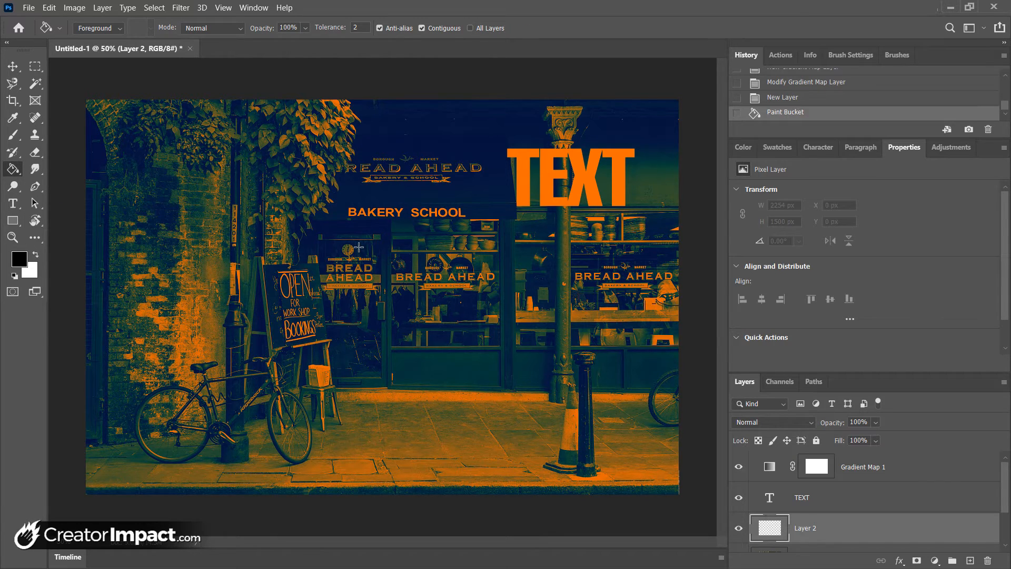
Step: Lower the black layer's fill to 30% and hide the layer
left_click(875, 440)
left_click(867, 456)
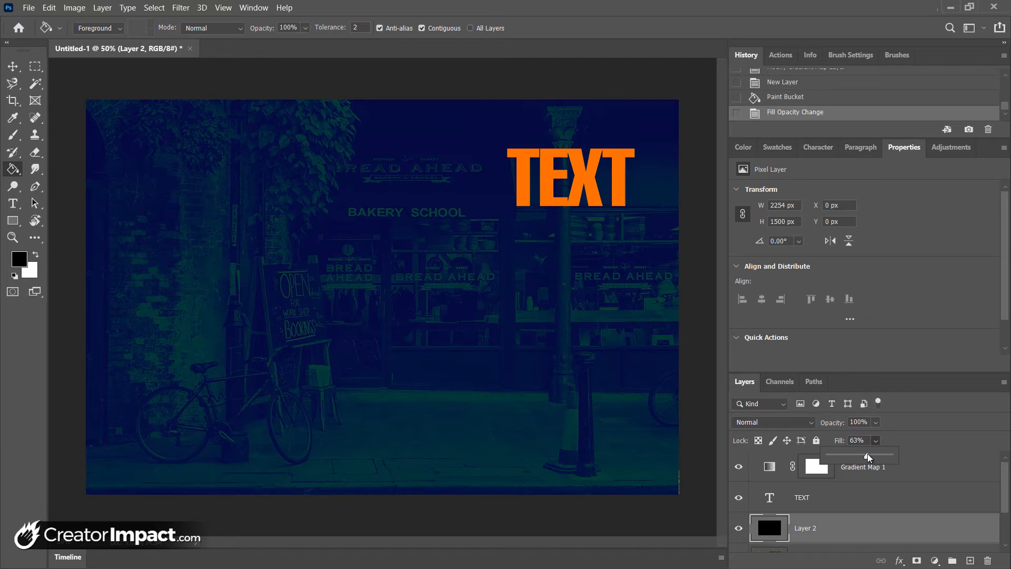
left_click_drag(868, 456, 847, 459)
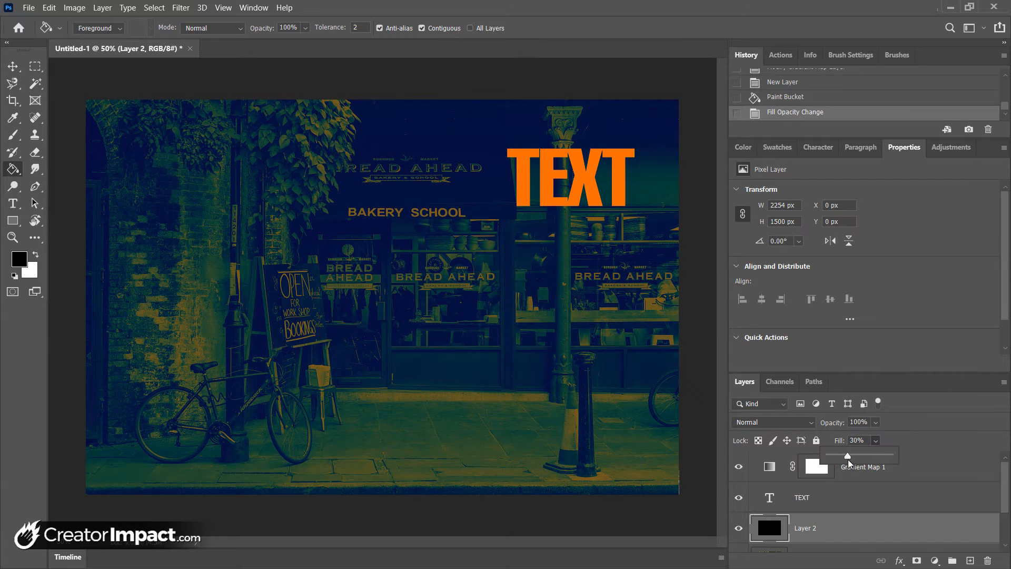
left_click(738, 527)
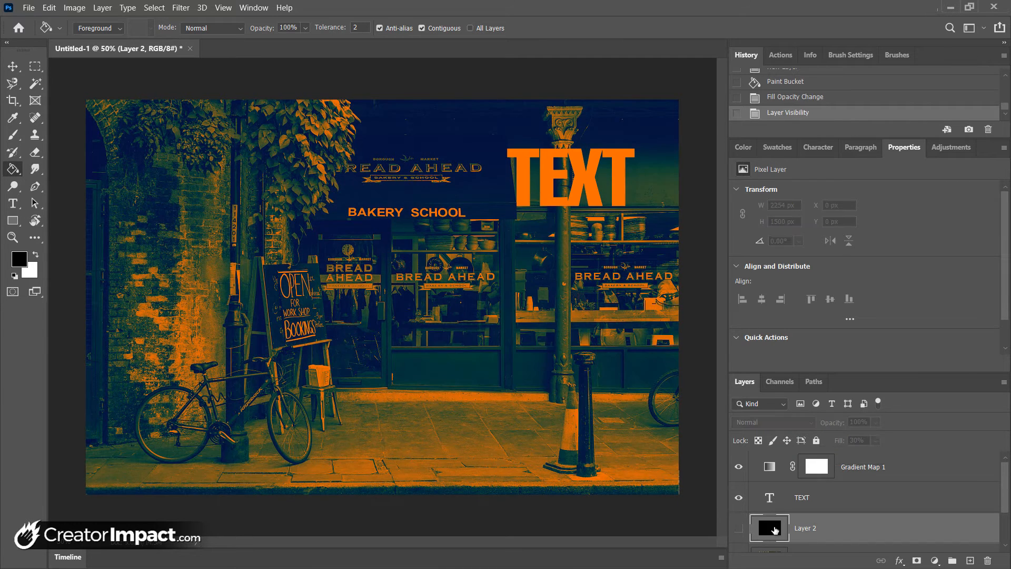
Step: Try the Overlay blend mode on the Gradient Map 1 layer, compare it with the layer hidden, and return the mode to Normal
left_click(889, 468)
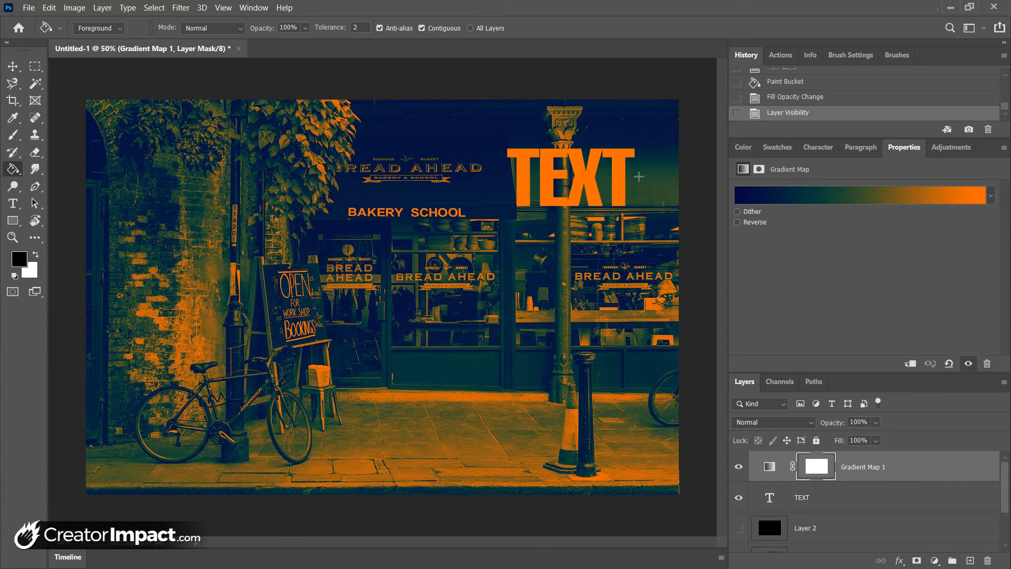
left_click(774, 422)
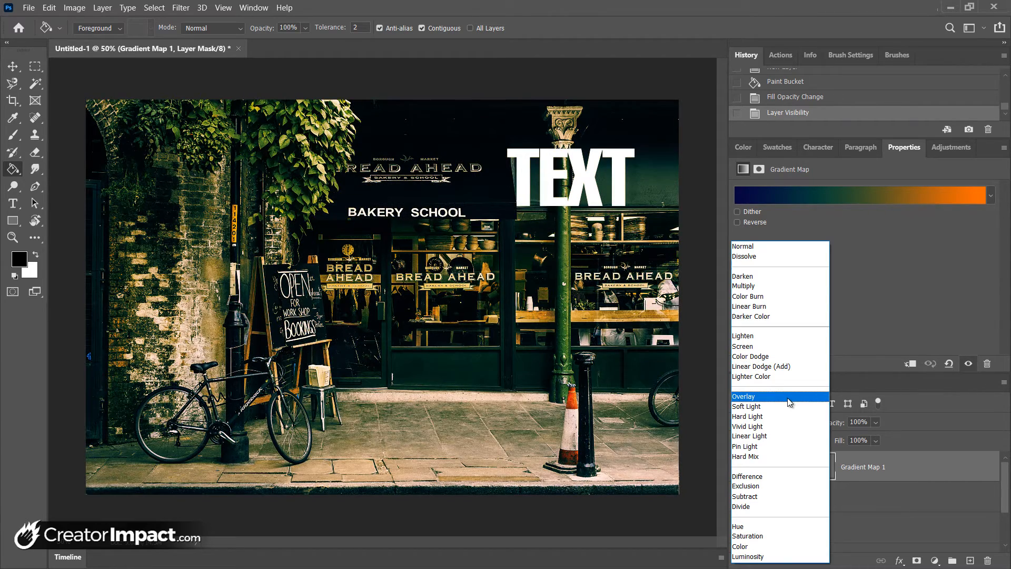
left_click(789, 402)
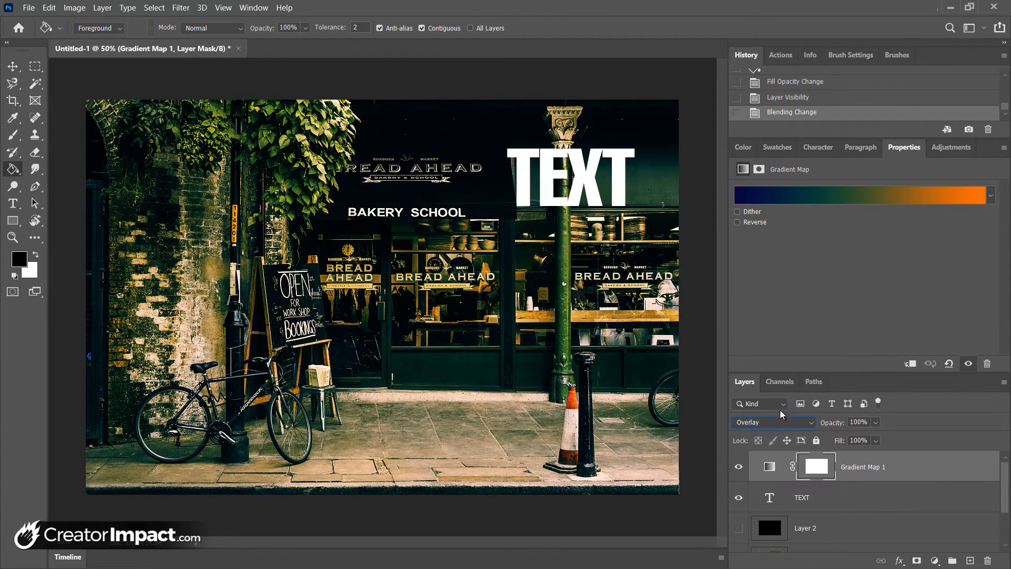
left_click(739, 467)
left_click(739, 467)
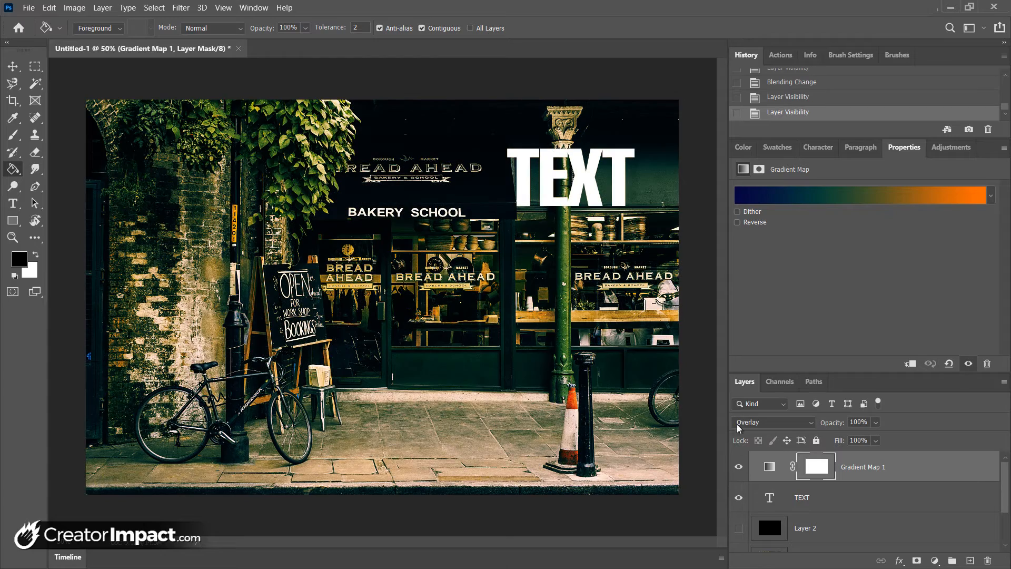
left_click(768, 422)
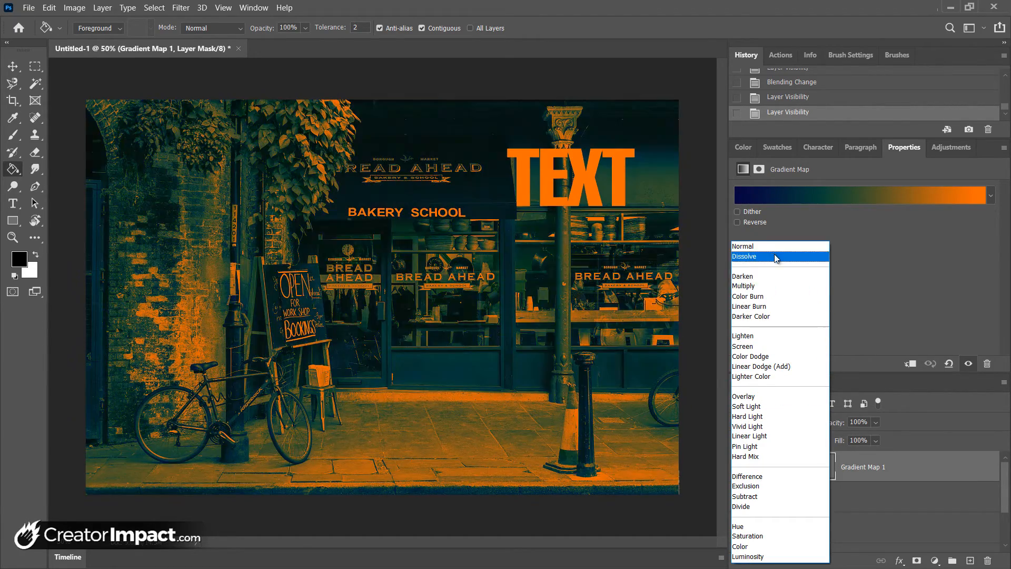
left_click(772, 246)
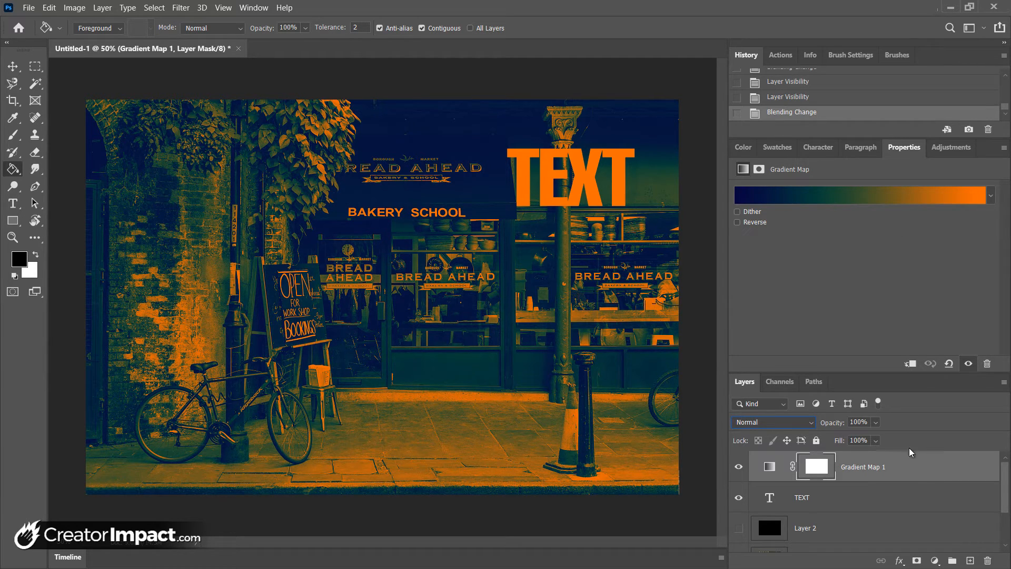
Step: Reopen the Gradient Map 1 gradient for editing and remove its middle dark green colour stop
left_click(911, 468)
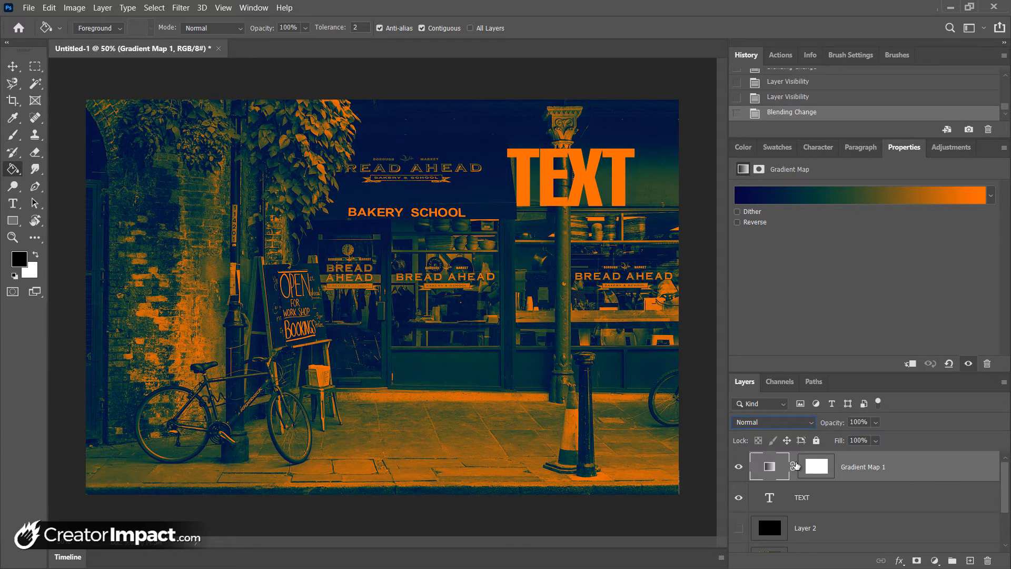
left_click(861, 196)
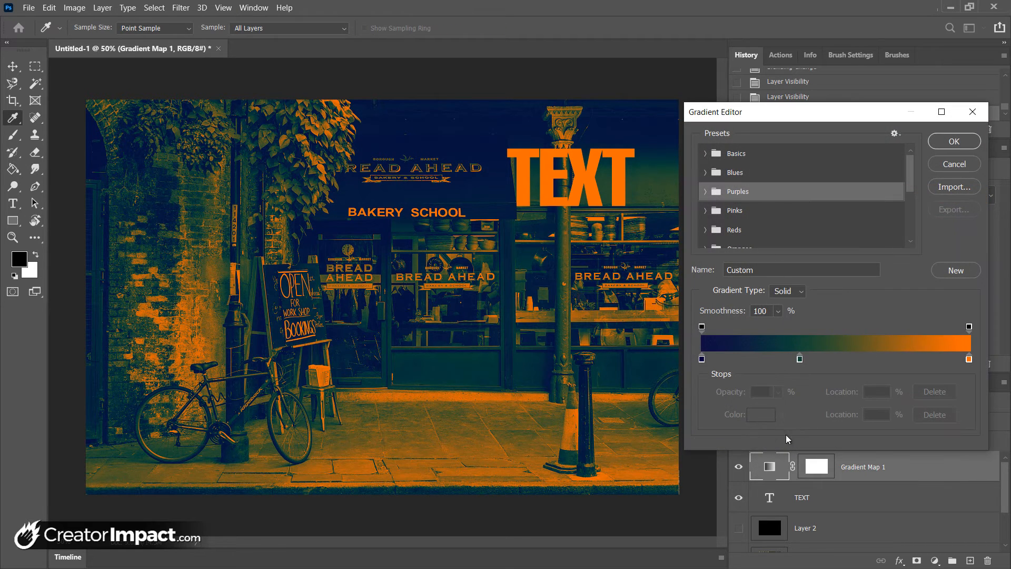
double_click(800, 359)
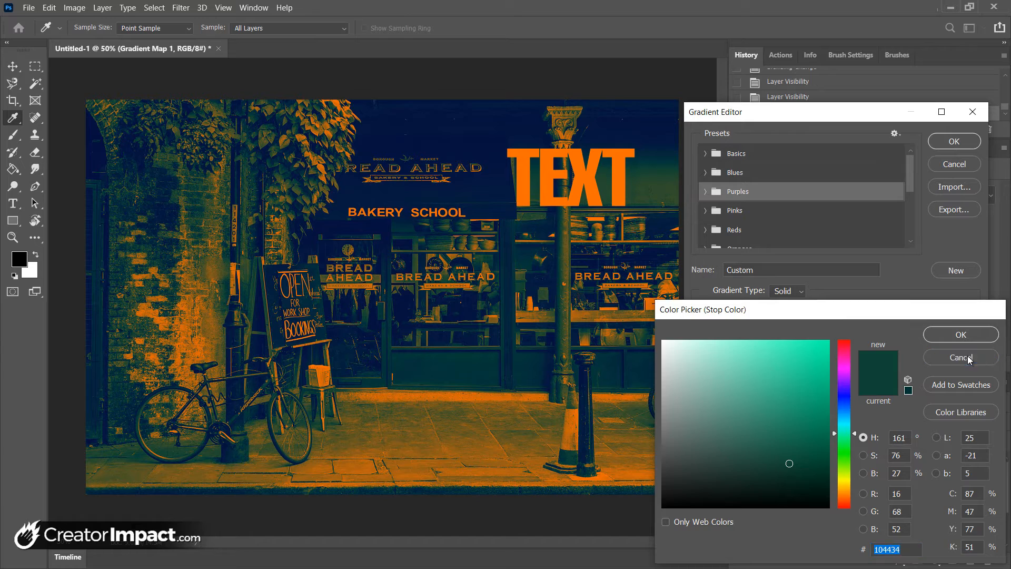
left_click(968, 359)
left_click_drag(800, 359, 804, 393)
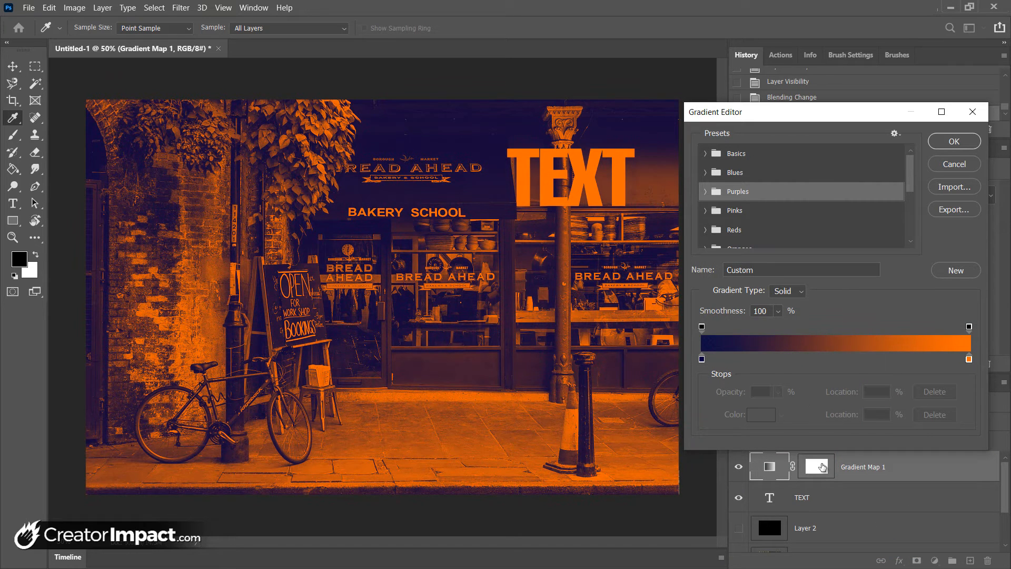
Step: Recolour the gradient's colour stop at location 0% to a very dark purple, 160042
left_click(701, 359)
left_click(781, 415)
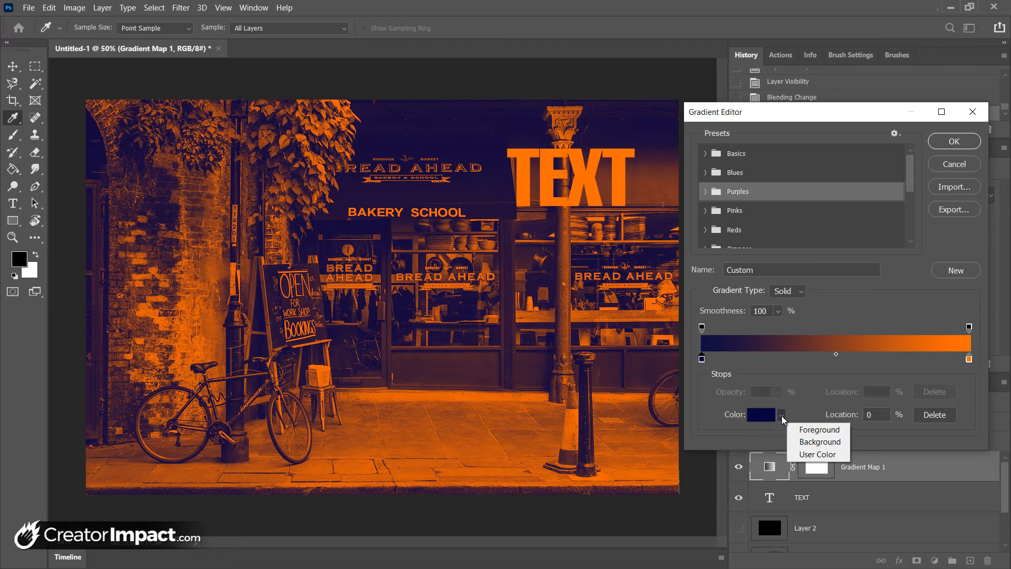
left_click(758, 413)
left_click(758, 415)
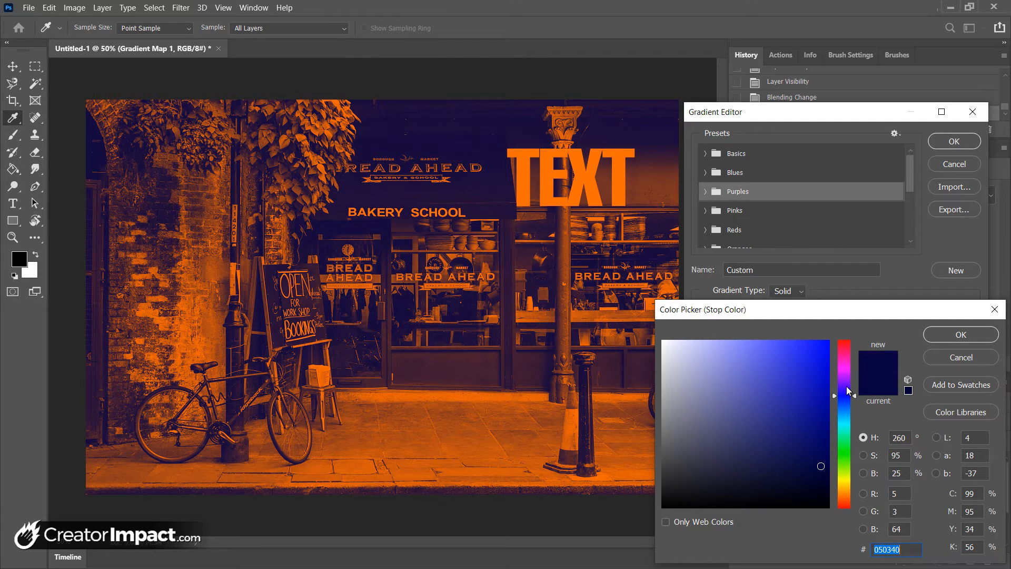
left_click(846, 387)
mouse_move(789, 418)
left_mouse_down()
mouse_move(826, 490)
mouse_move(818, 479)
mouse_move(829, 465)
left_mouse_up()
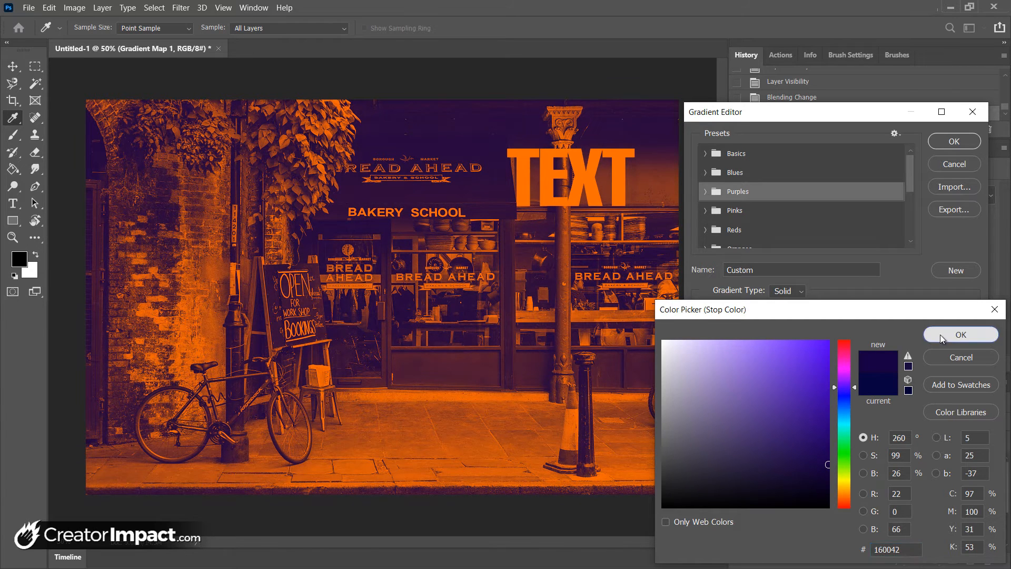
left_click(939, 334)
Step: Recolour the gradient's colour stop at location 100% to a dark purple, 44004c, and apply the edited gradient
left_click(968, 359)
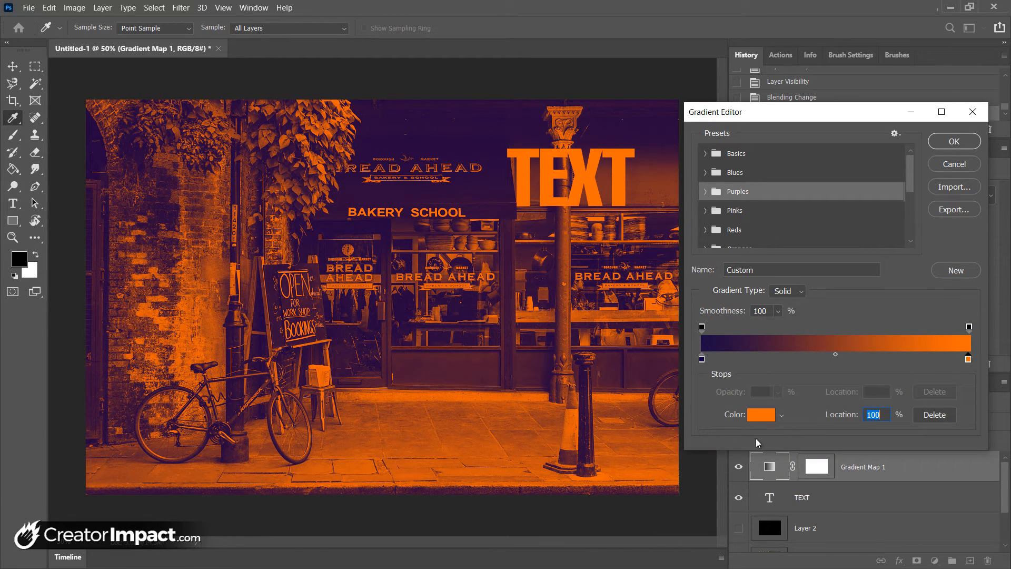
left_click(772, 419)
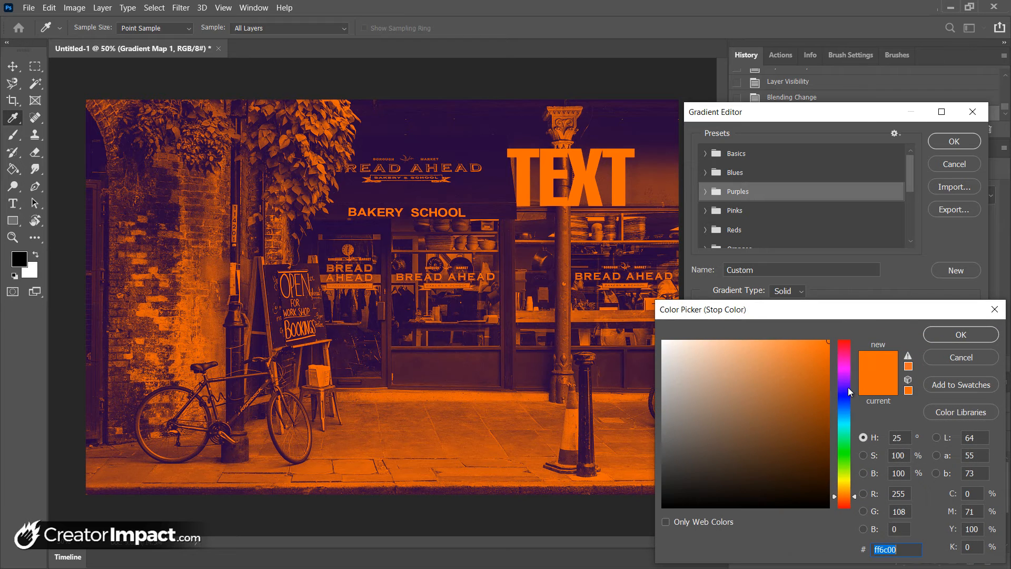
left_click_drag(849, 391, 845, 379)
left_click(810, 419)
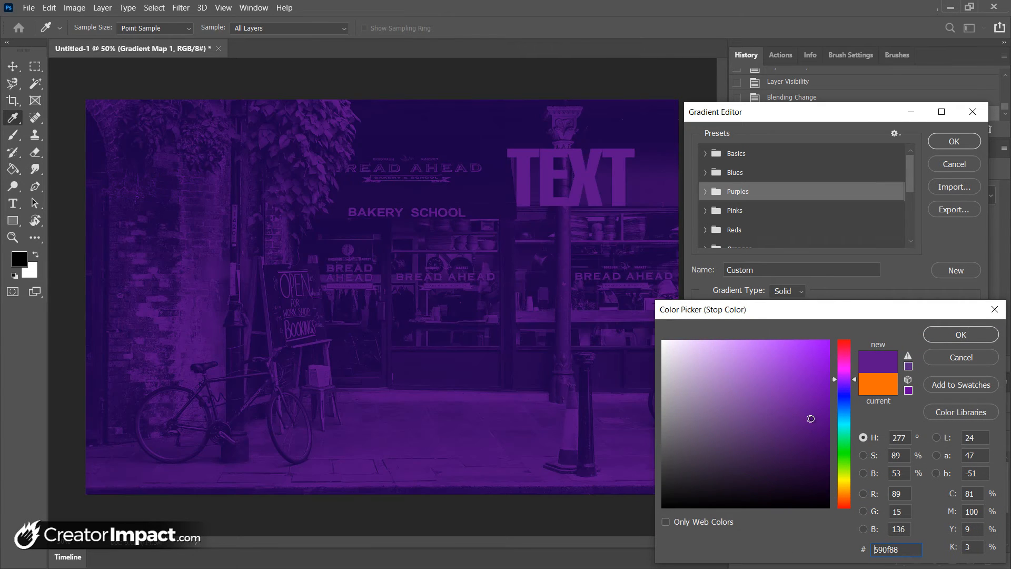
mouse_move(810, 418)
left_mouse_down()
mouse_move(830, 451)
mouse_move(807, 437)
mouse_move(778, 443)
mouse_move(838, 462)
left_mouse_up()
left_click(834, 455)
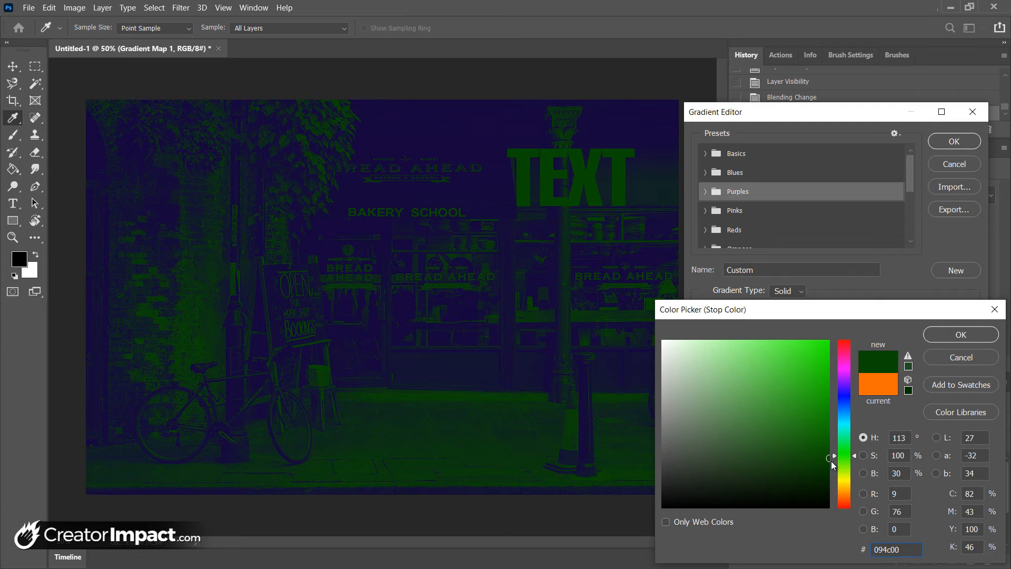
left_click(842, 381)
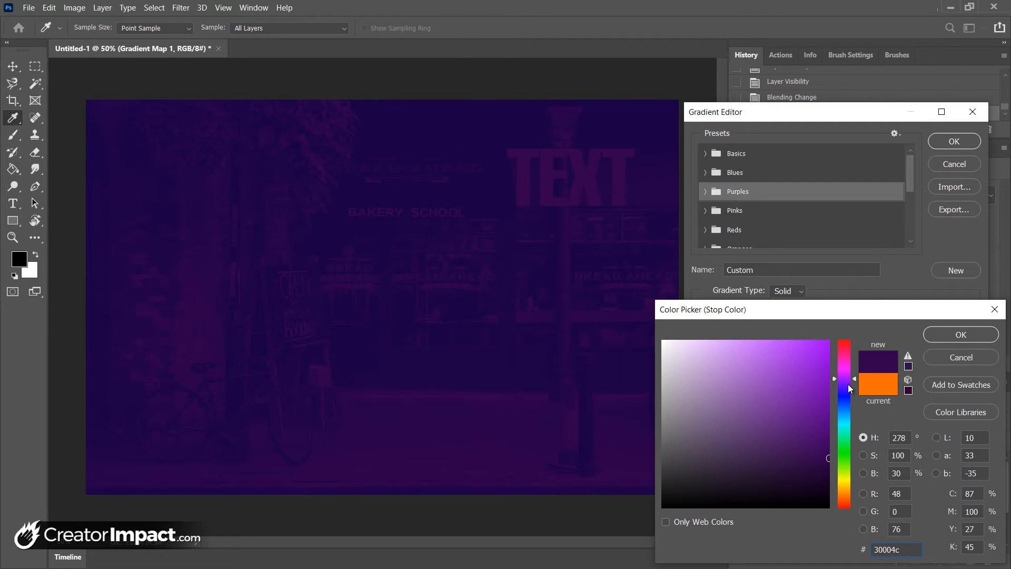
left_click_drag(849, 385, 850, 371)
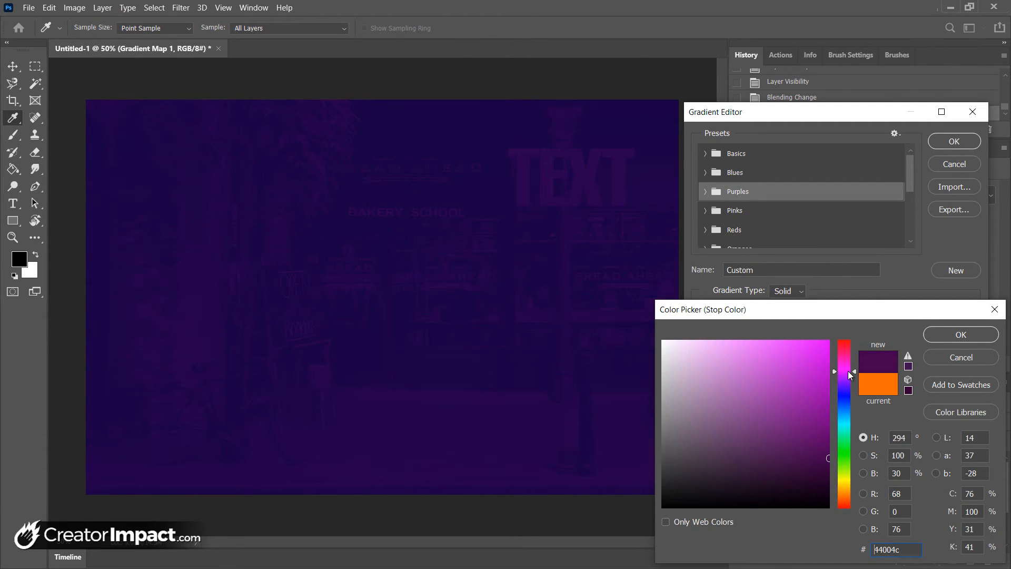
left_click(956, 336)
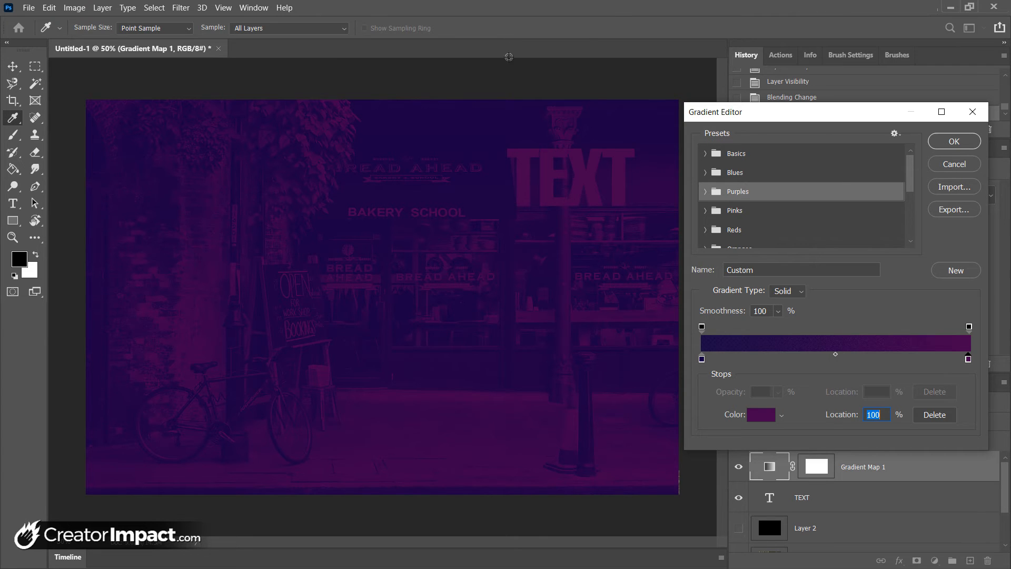
left_click(954, 143)
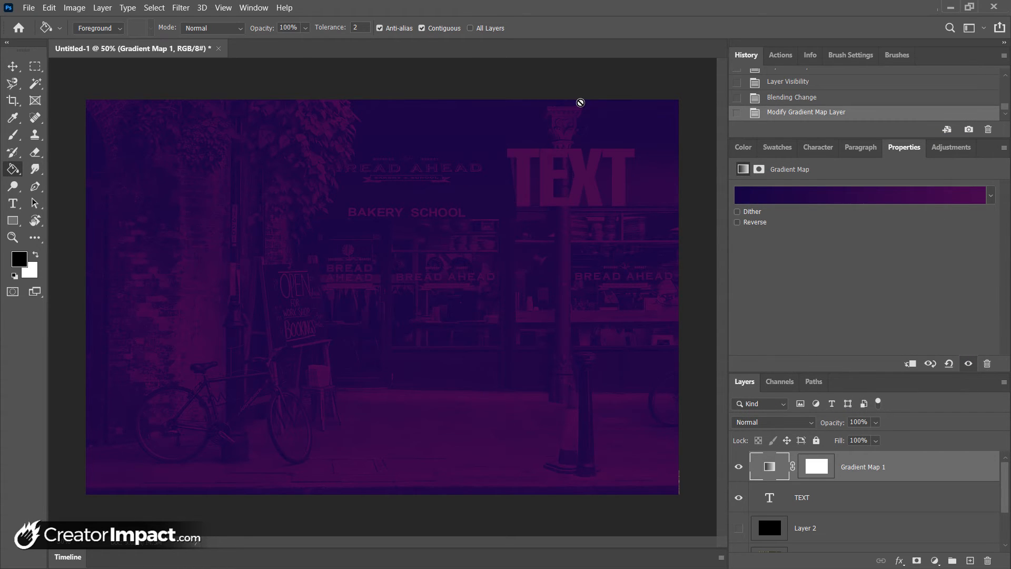
Step: Reopen the Gradient Map 1 gradient for editing and add a black colour stop at location 24%
left_click(916, 196)
left_click(765, 361)
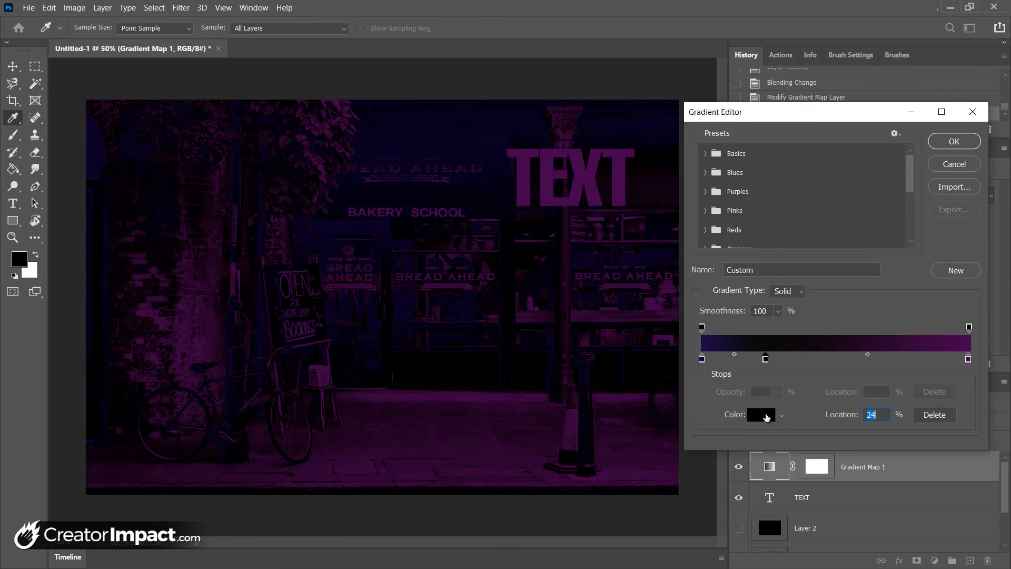
left_click(765, 417)
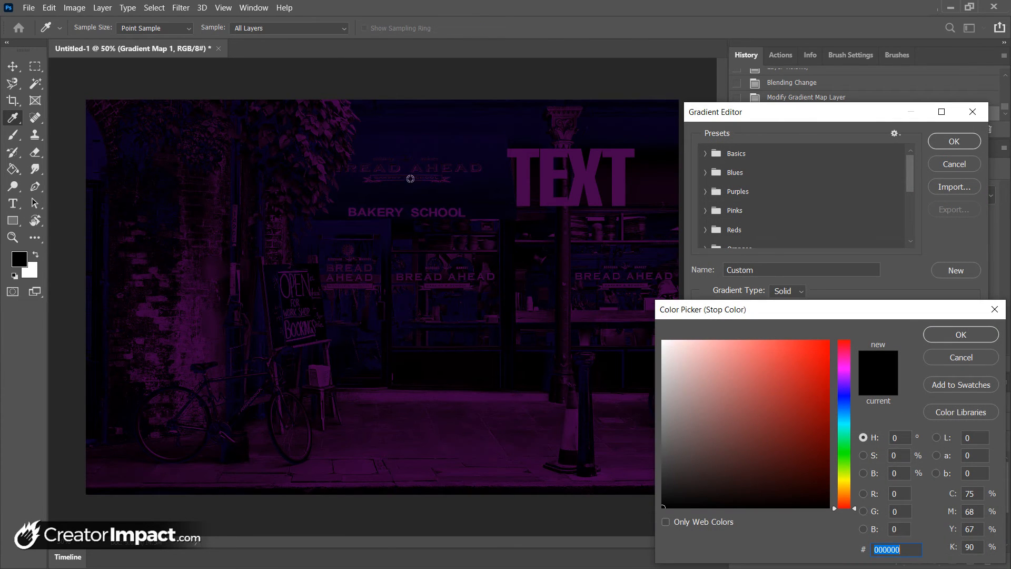
left_click(994, 309)
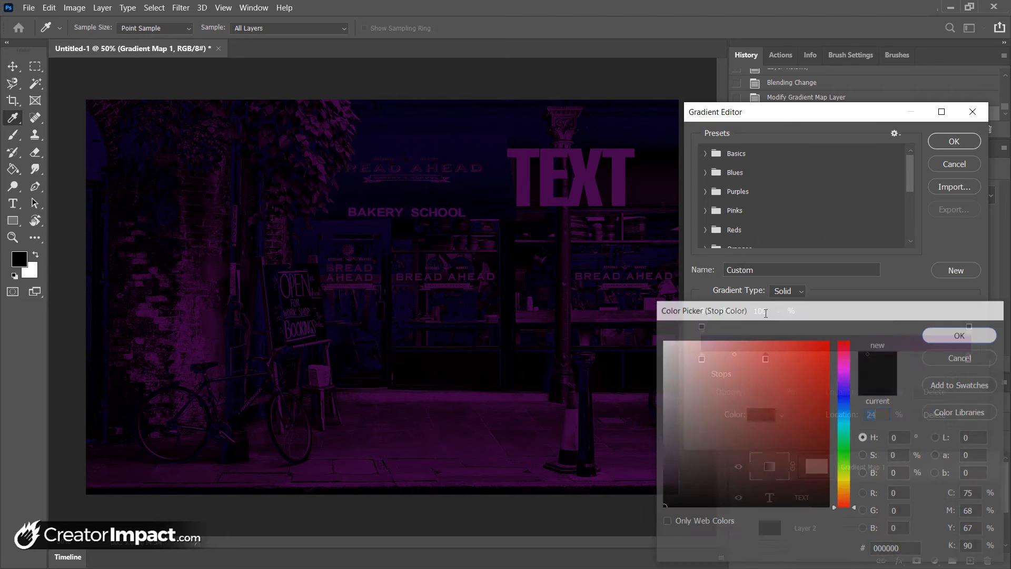
Step: Add a bright red colour stop at location 49% of the gradient
double_click(832, 360)
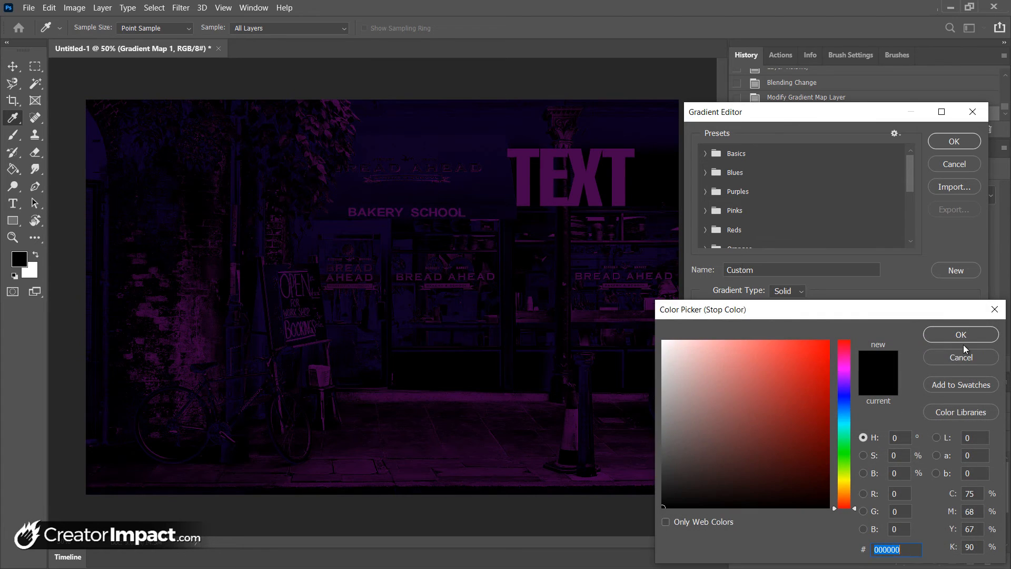
left_click(925, 356)
left_click(767, 417)
left_click_drag(782, 366, 833, 313)
left_click(963, 336)
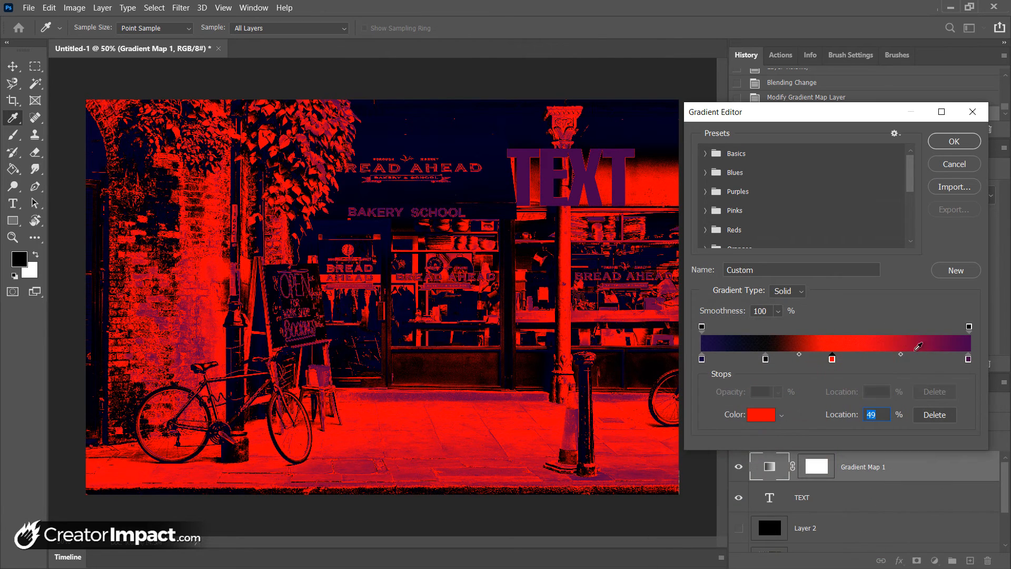
Step: Add a yellow colour stop, fffc00, at location 70% and apply the multi-colour gradient
left_click(781, 415)
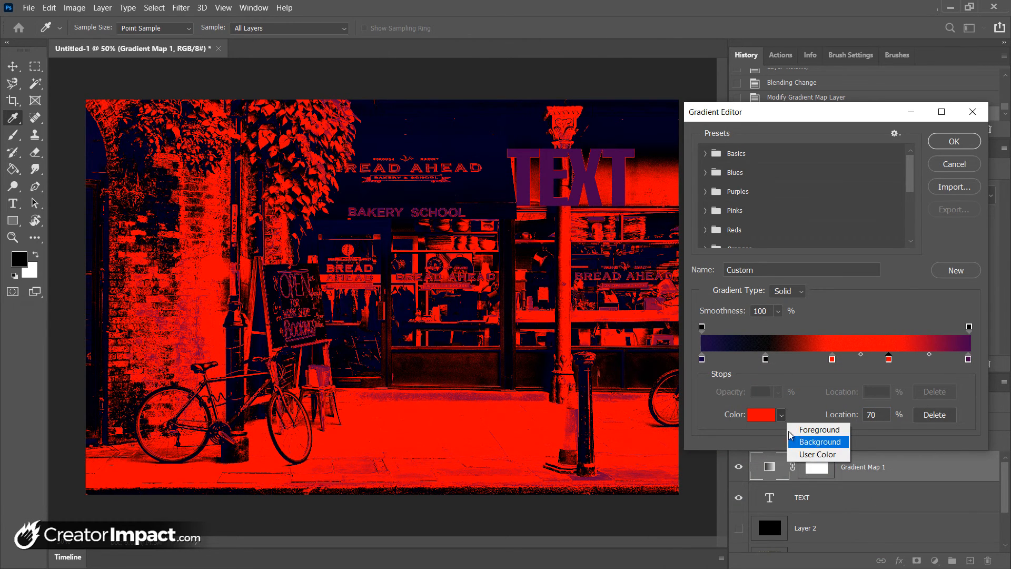
left_click(758, 416)
left_click(758, 416)
left_click(851, 481)
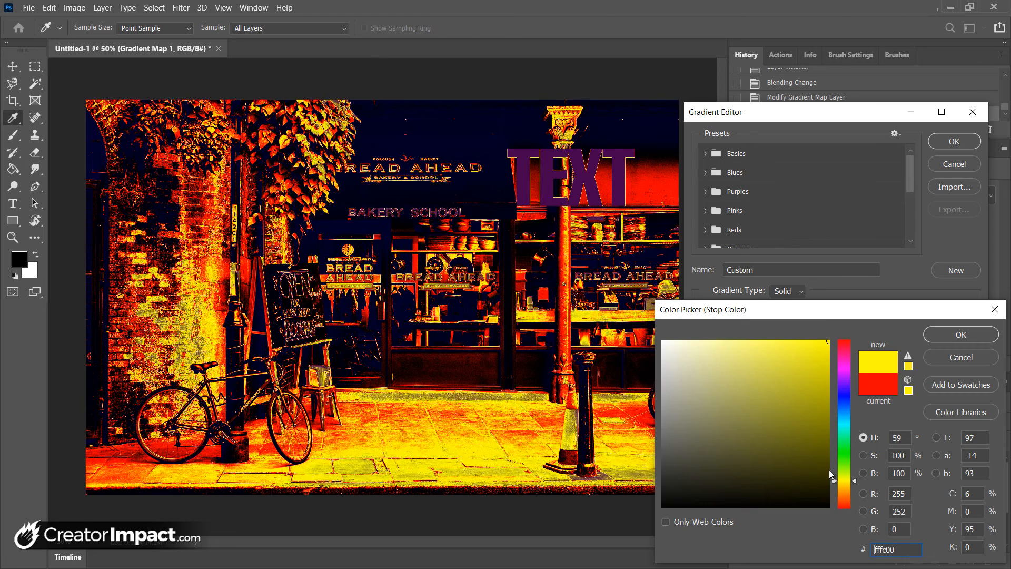
left_click(960, 336)
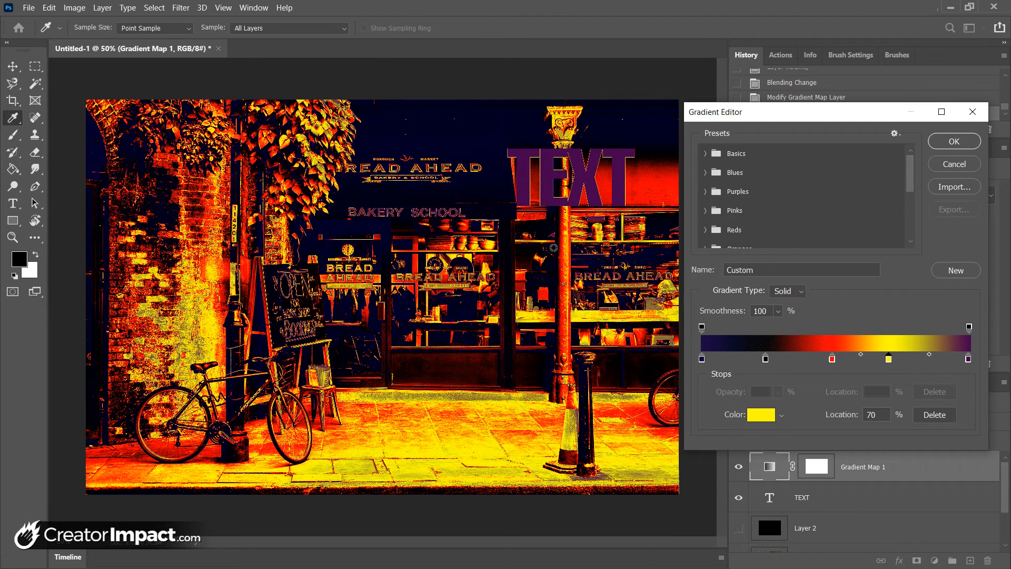
left_click(967, 139)
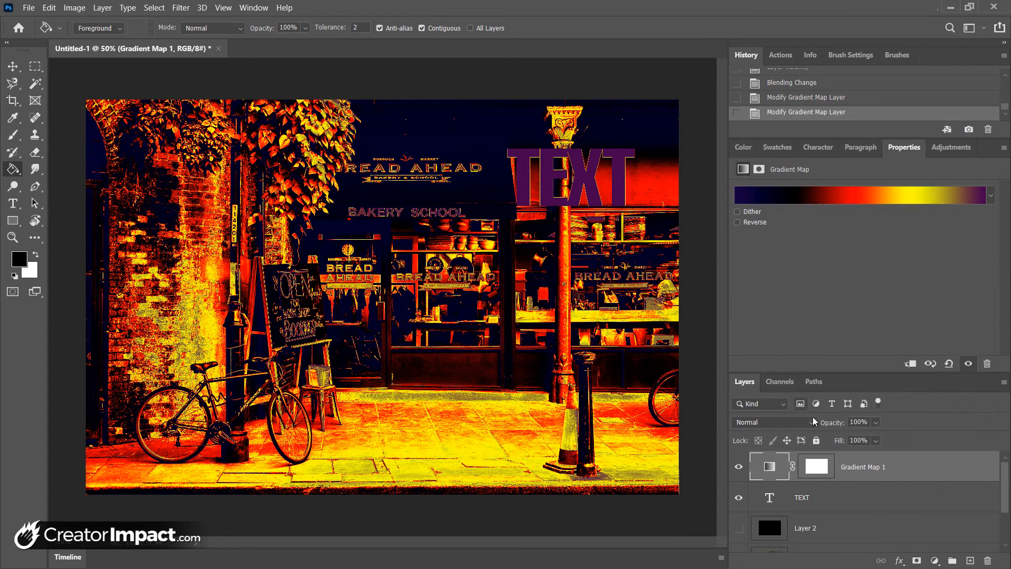
Step: Try adjusting the Gradient Map 1 layer's fill, then undo the fill change and the last two gradient edits
left_click(876, 440)
left_click_drag(859, 454, 901, 459)
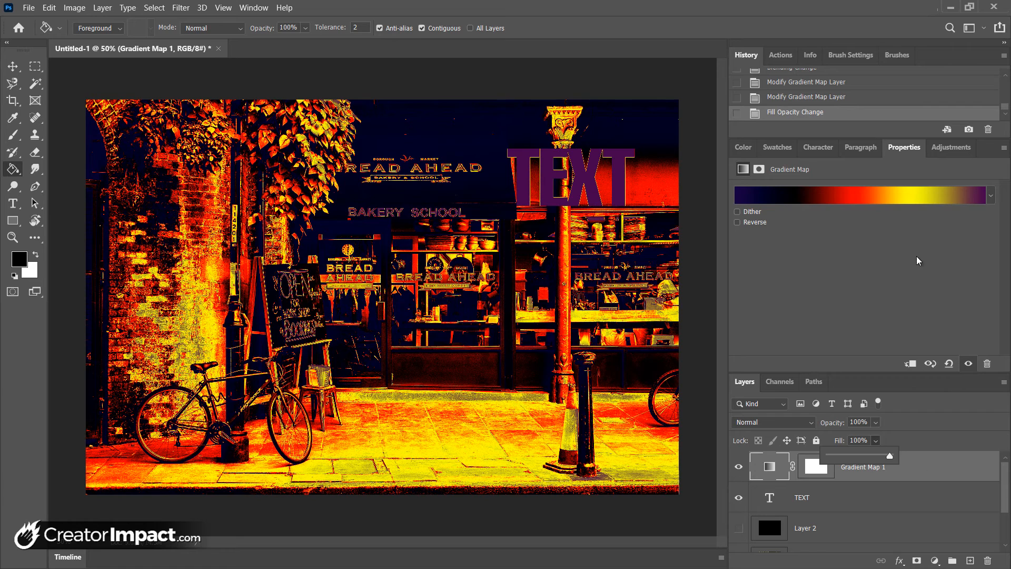
key("ctrl+z")
key("ctrl+z")
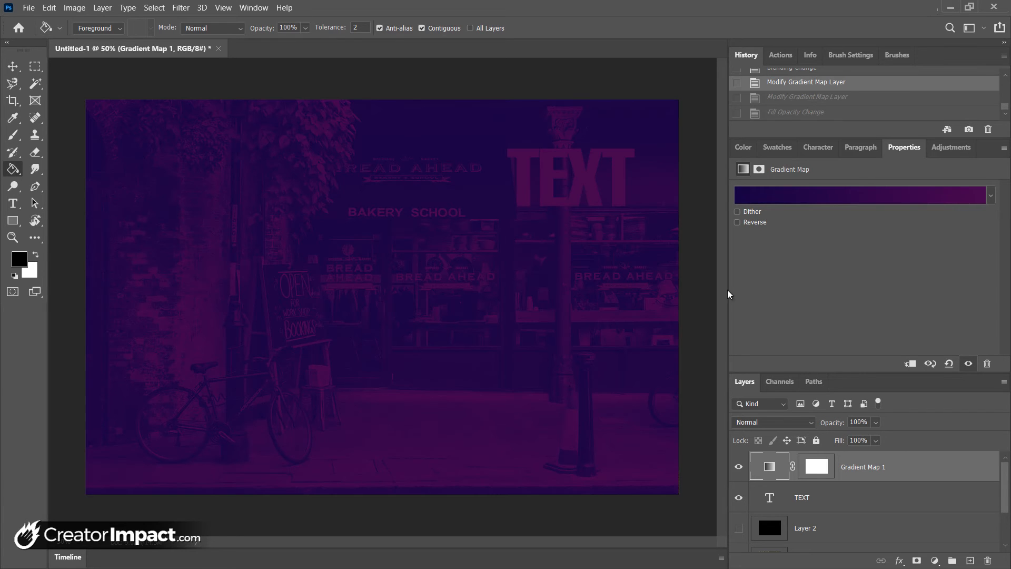
key("ctrl+z")
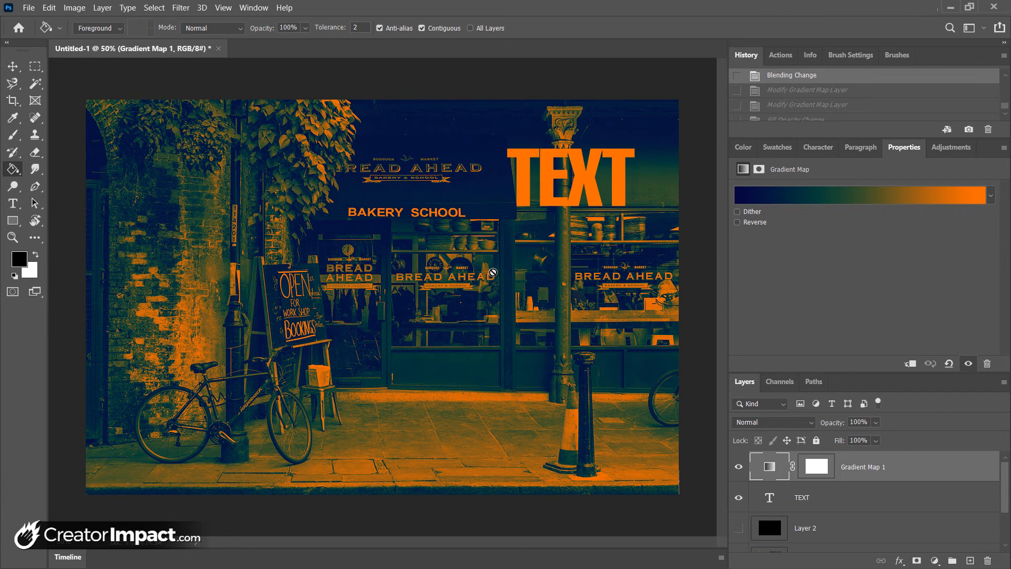
key("z")
left_click(420, 246, "alt")
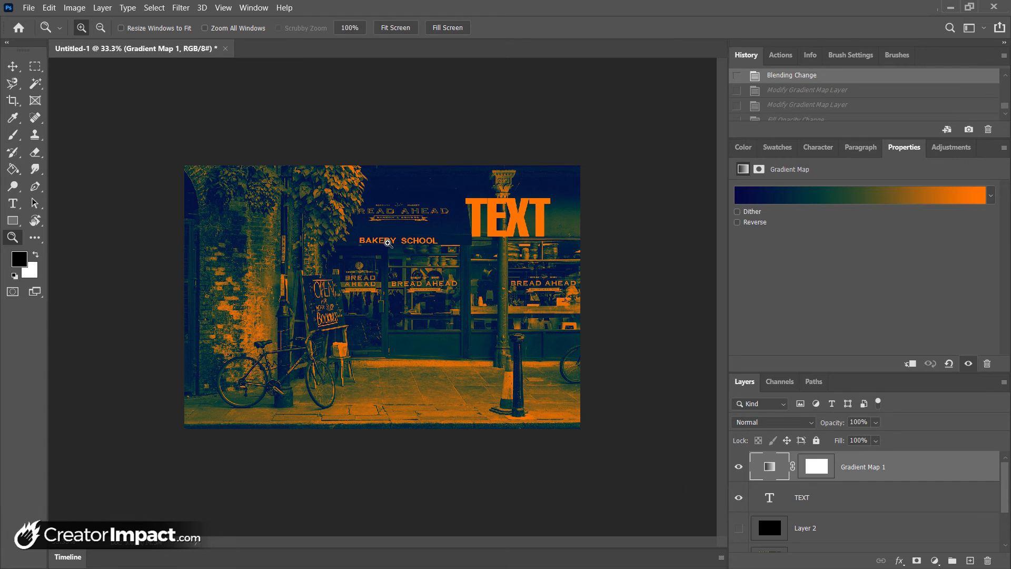
left_click(377, 255)
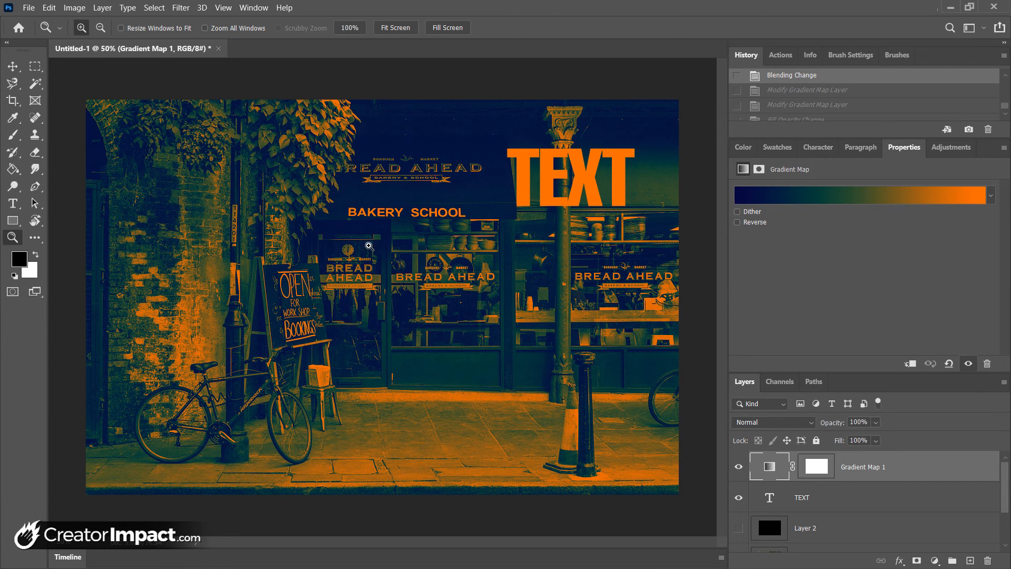